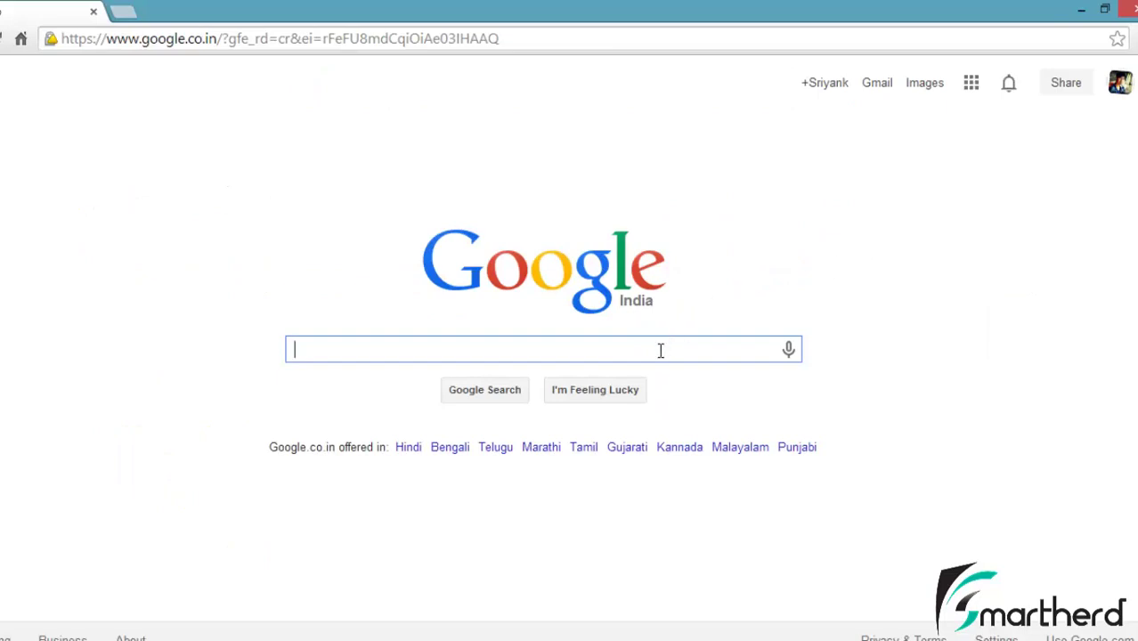
# Step: Search Google for "java jdk" and go through Oracle's Java SE Downloads result to the Java Platform (JDK) 8u5 download page
pyautogui.write('java jd')
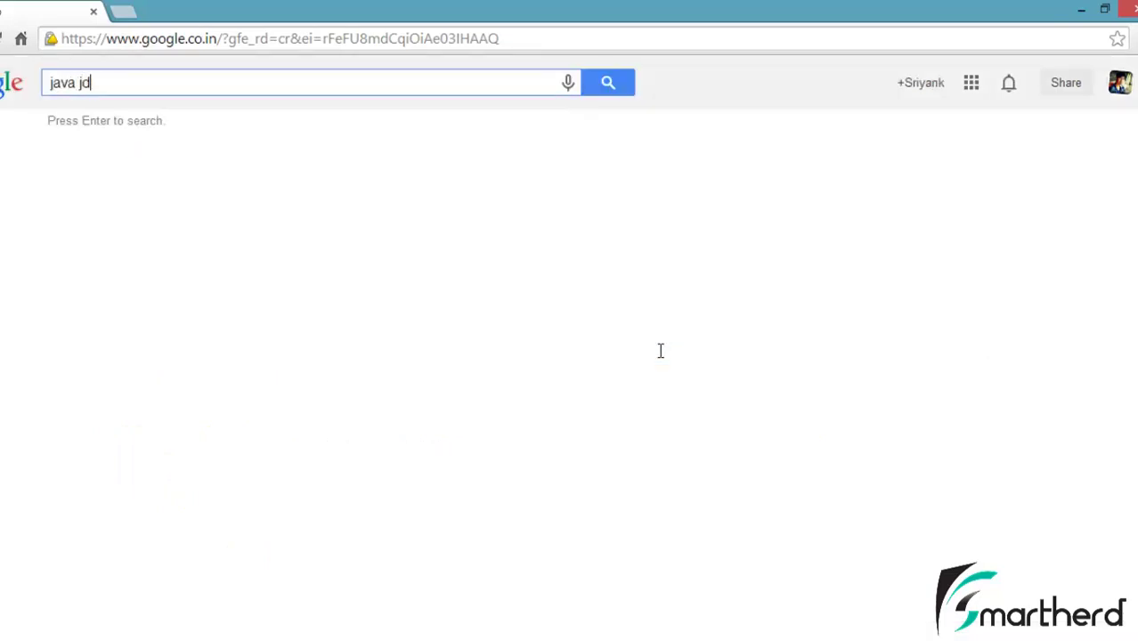
pyautogui.write('k')
pyautogui.press('Return')
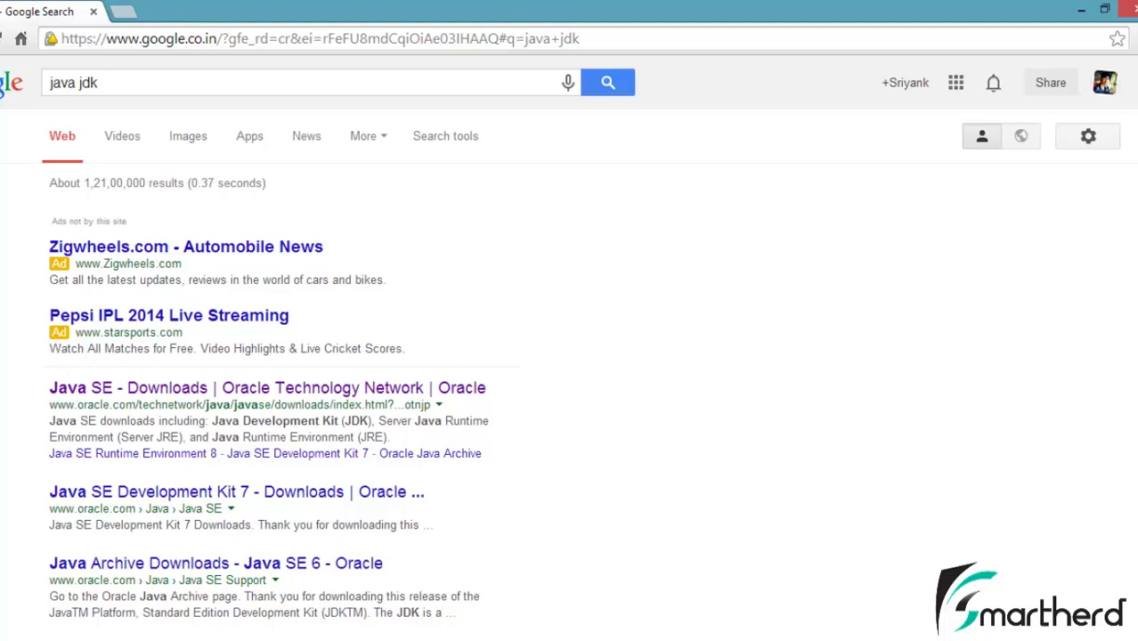
pyautogui.click(73, 389)
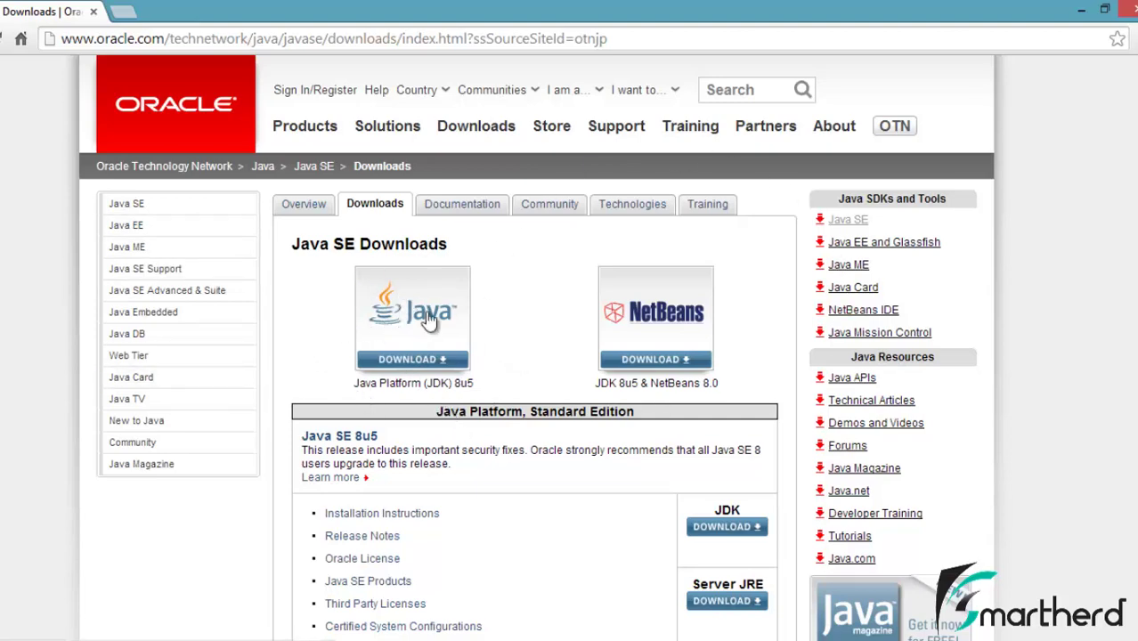
pyautogui.moveTo(425, 383); pyautogui.dragTo(452, 383)
pyautogui.click(456, 383)
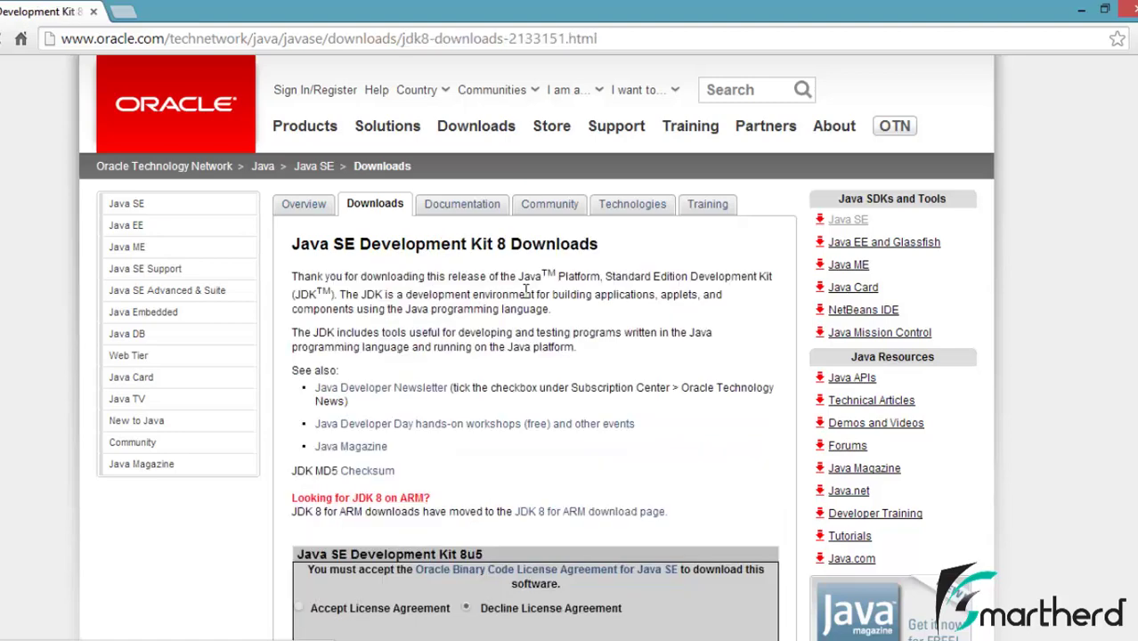
# Step: Accept the Java SE Development Kit 8u5 license agreement and download the Windows x64 installer, jdk-8u5-windows-x64.exe
pyautogui.scroll(-2, 526, 291)
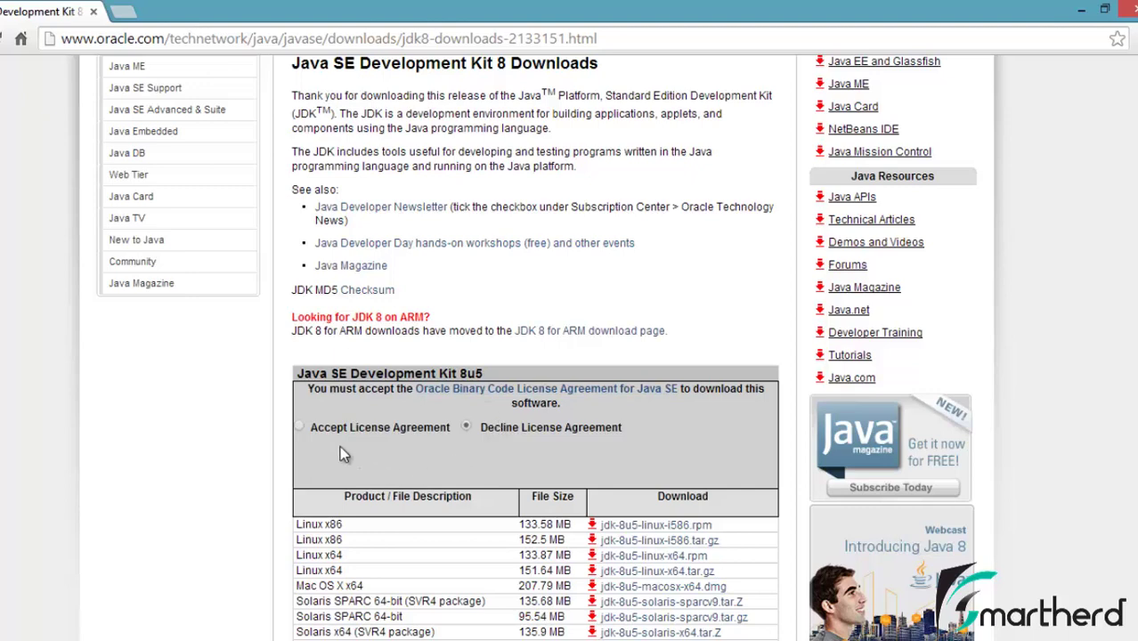
pyautogui.click(303, 429)
pyautogui.scroll(-3, 417, 411)
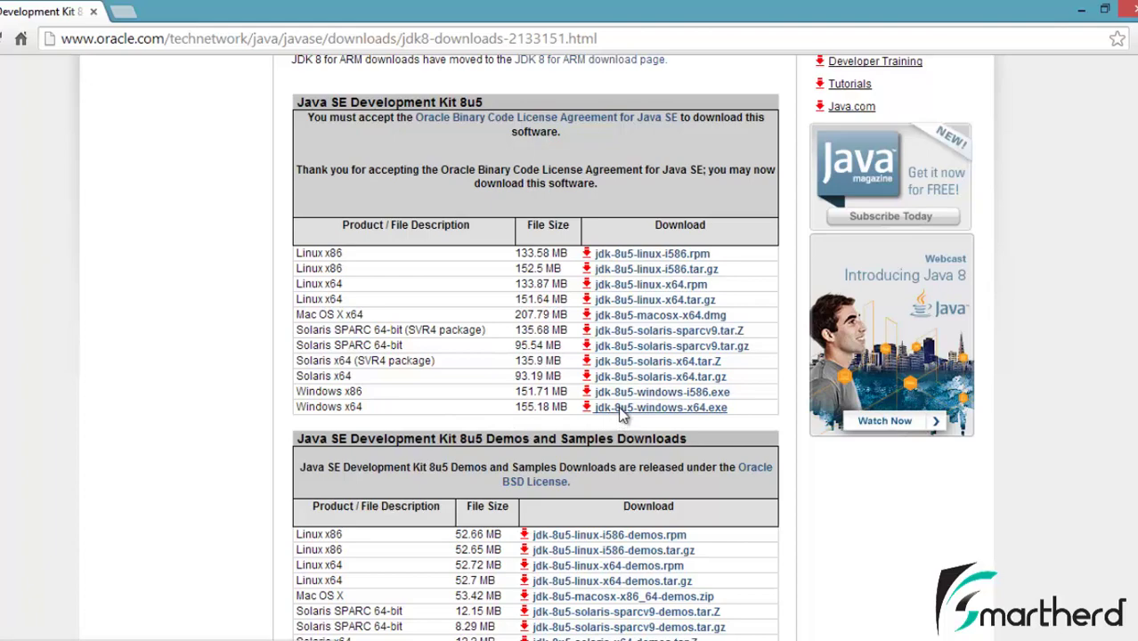
pyautogui.click(622, 415)
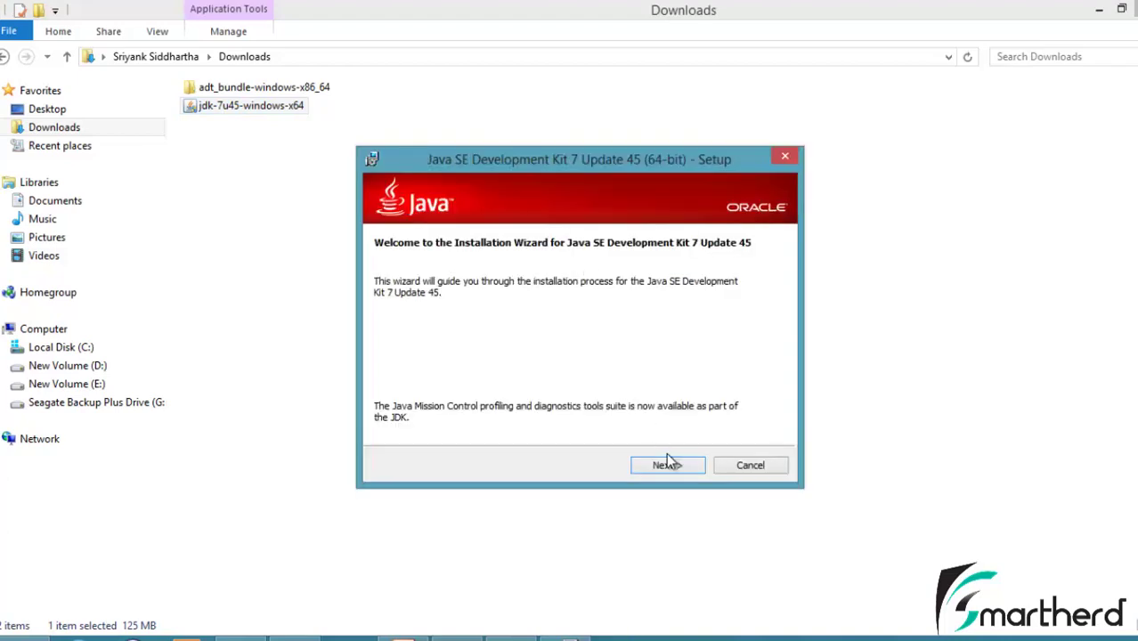
# Step: Proceed through the Java SE Development Kit 7 Update 45 installer with the default features and install folder
pyautogui.click(669, 467)
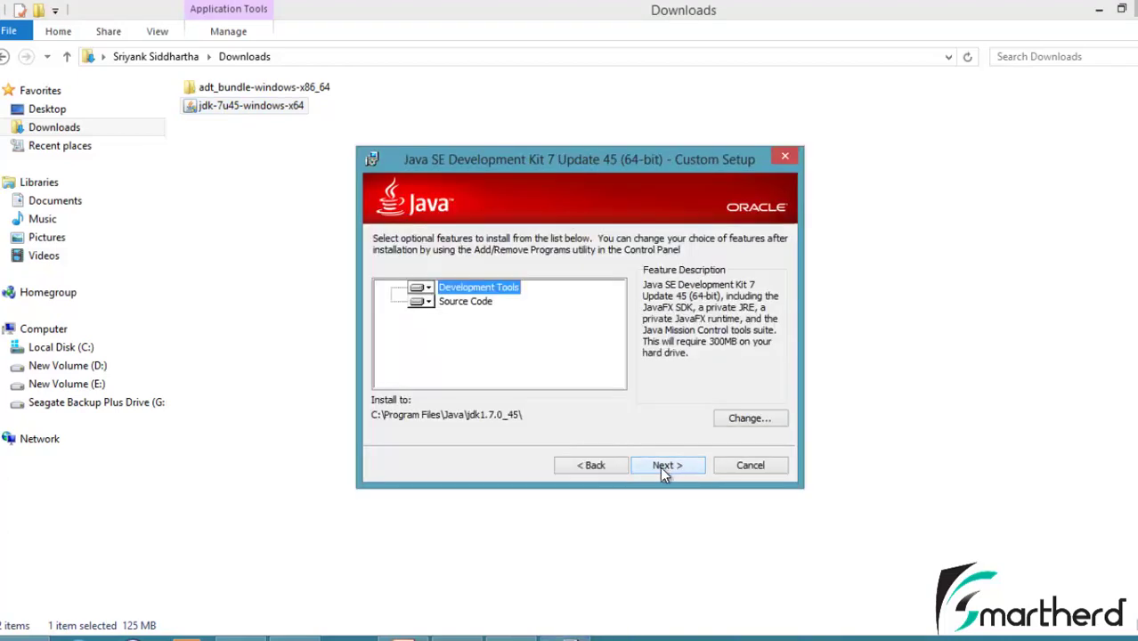
pyautogui.click(665, 466)
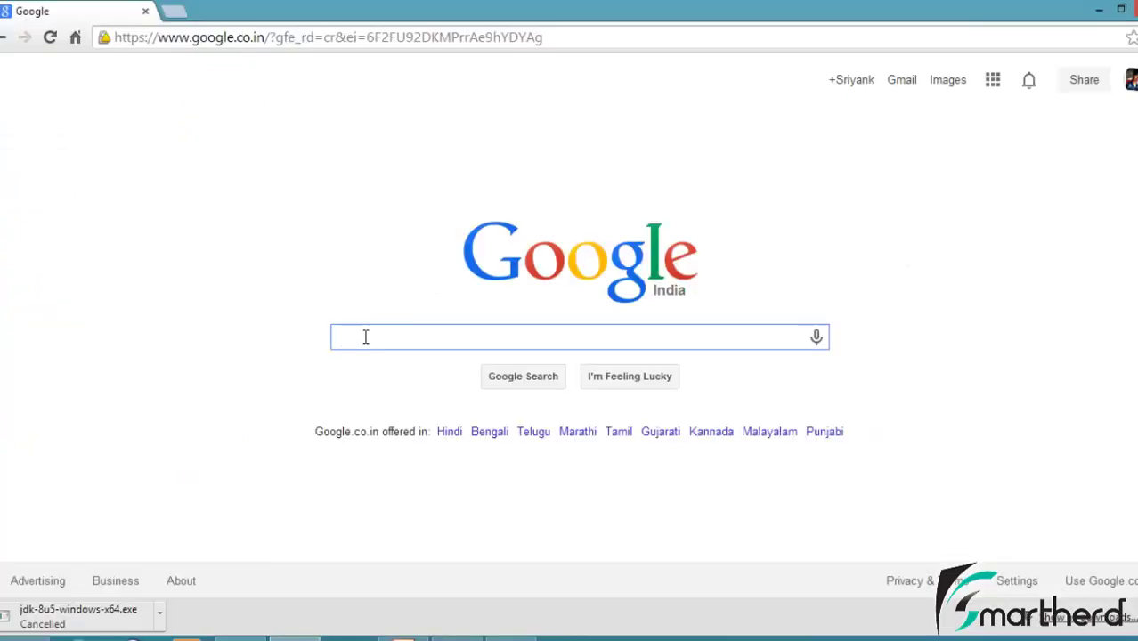
# Step: Search Google for "android adt bundle" and open the Android SDK result on developer.android.com
pyautogui.write('android ')
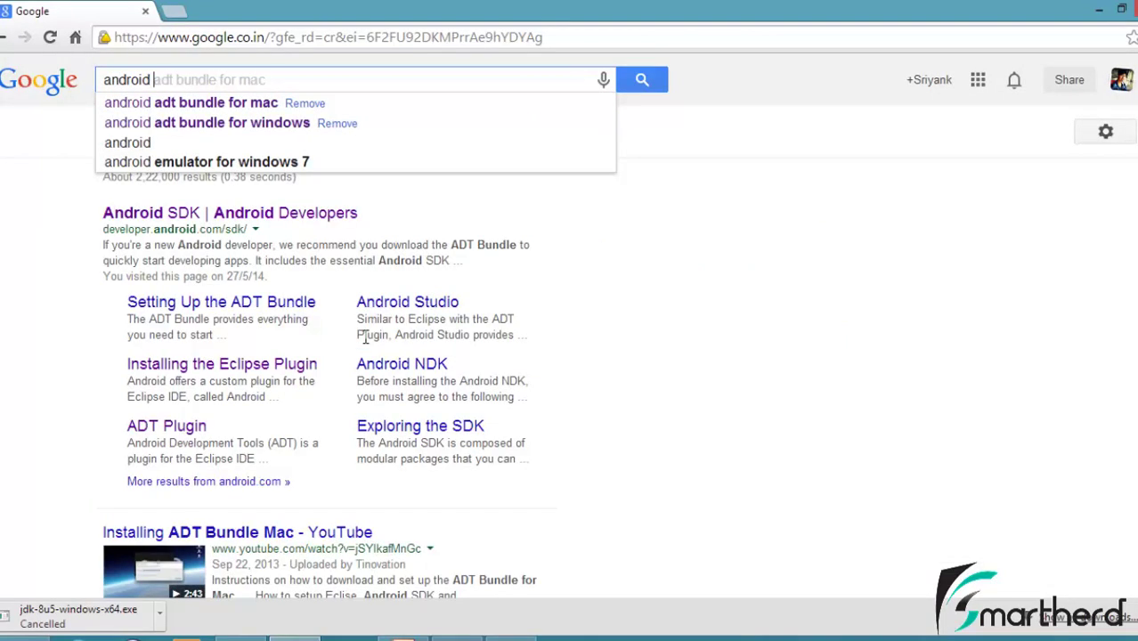
pyautogui.write('adt bundle')
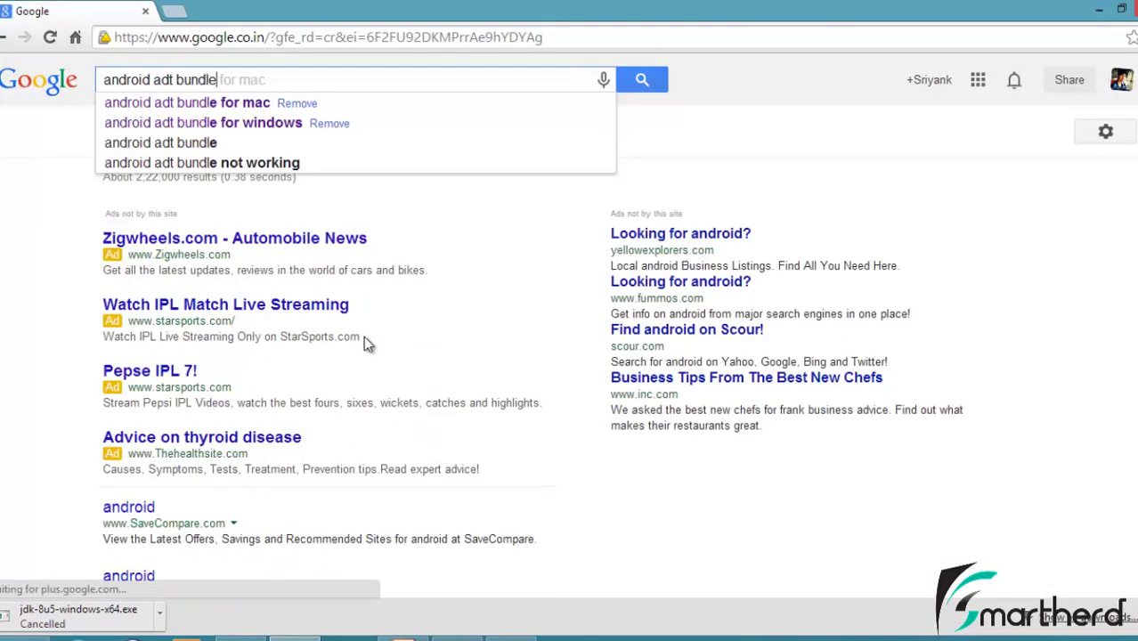
pyautogui.press('Return')
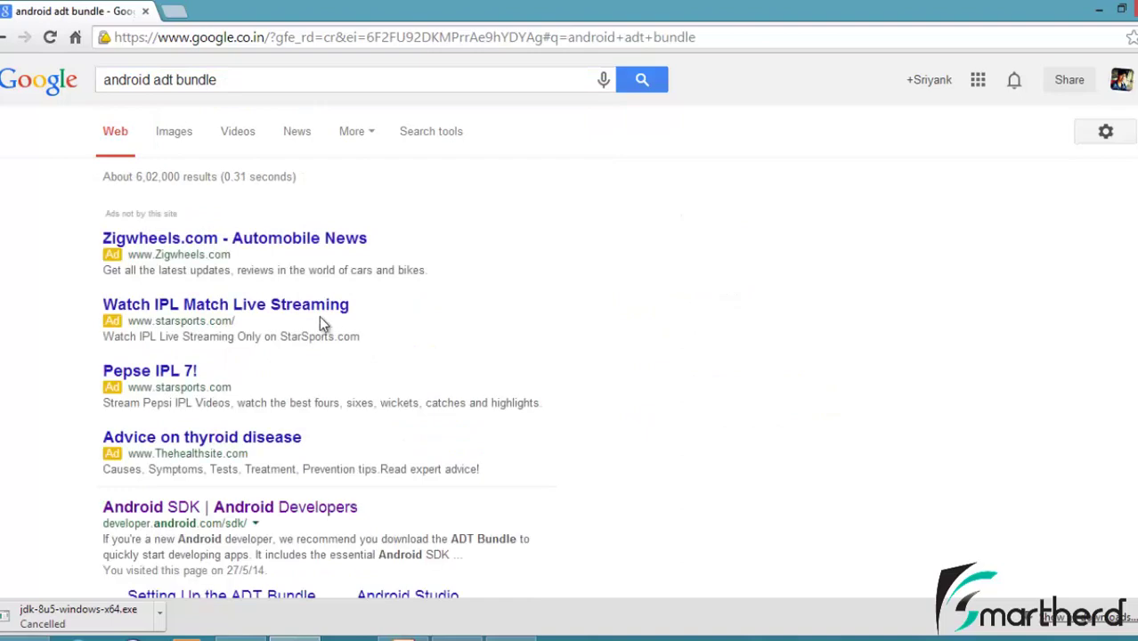
pyautogui.scroll(-5, 299, 320)
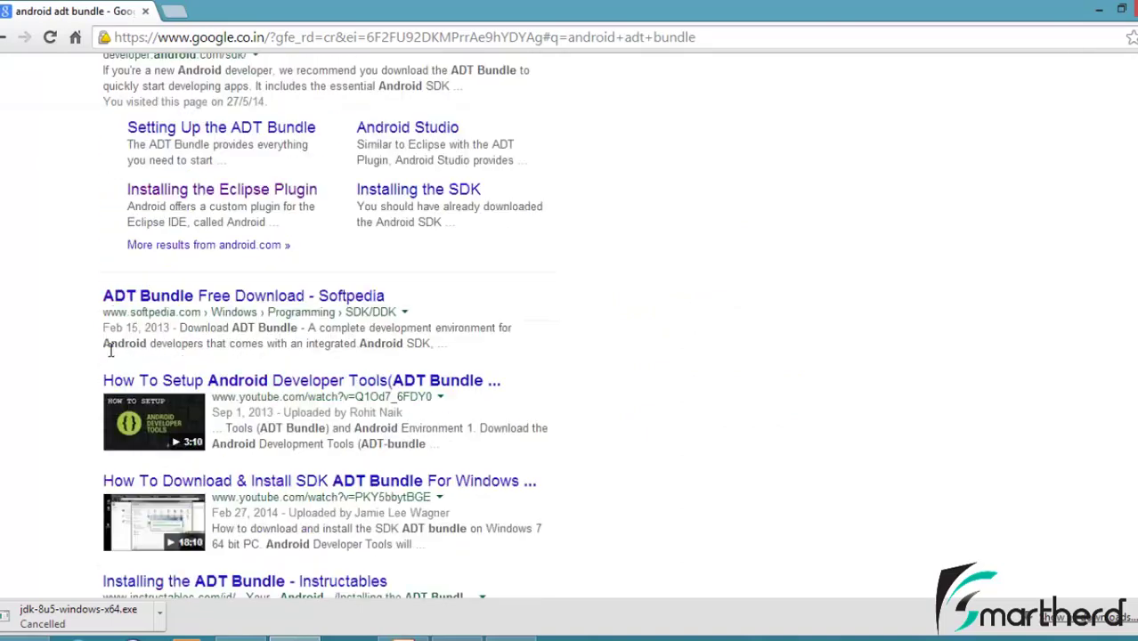
pyautogui.scroll(4, 143, 267)
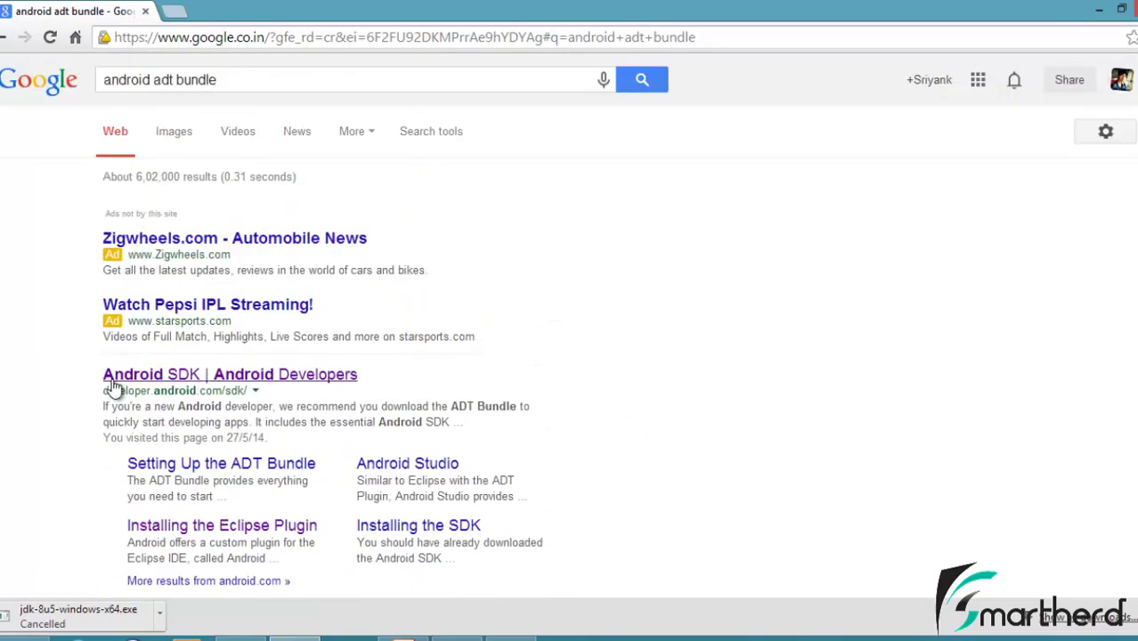
pyautogui.moveTo(143, 399); pyautogui.dragTo(261, 394)
pyautogui.click(51, 443)
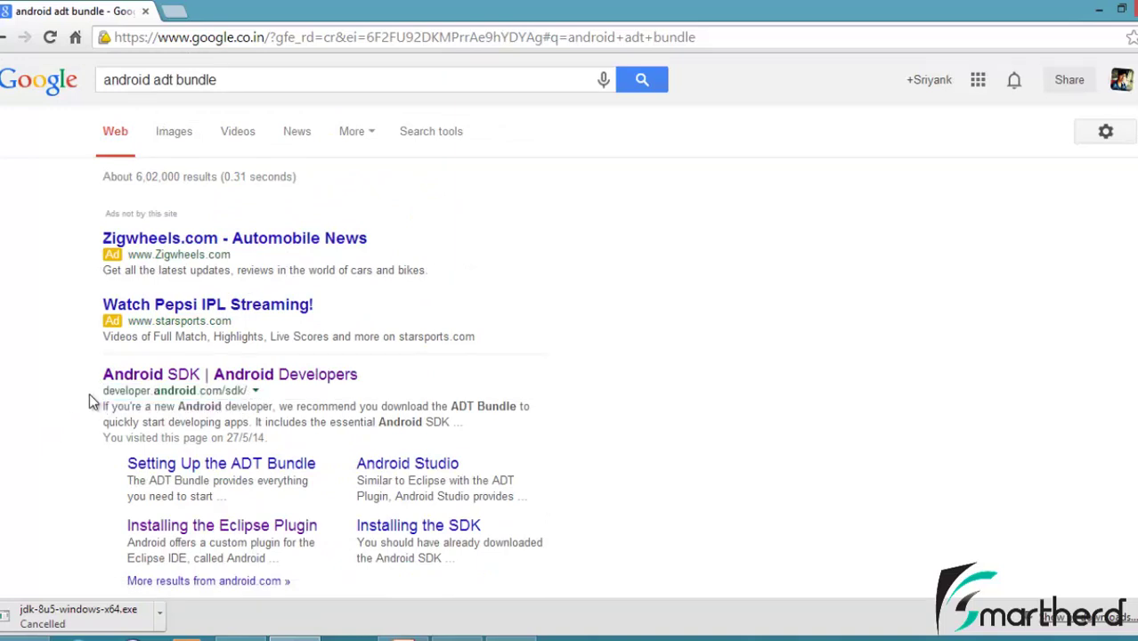
pyautogui.click(121, 378)
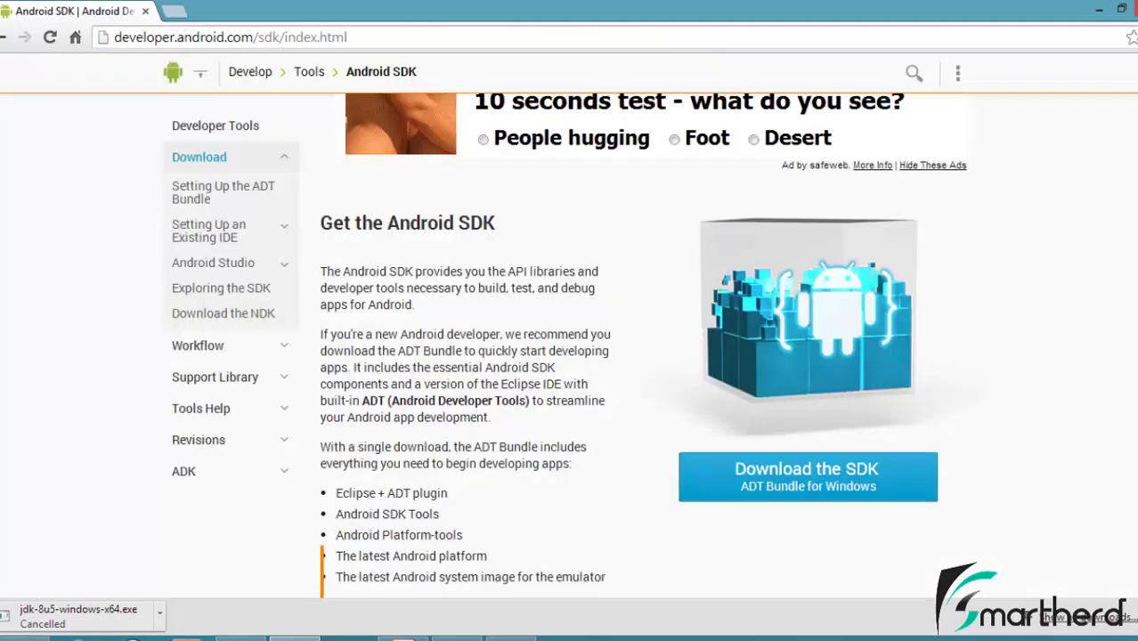
# Step: Review the list of components included in the ADT Bundle on the Get the Android SDK page
pyautogui.scroll(-1, 952, 351)
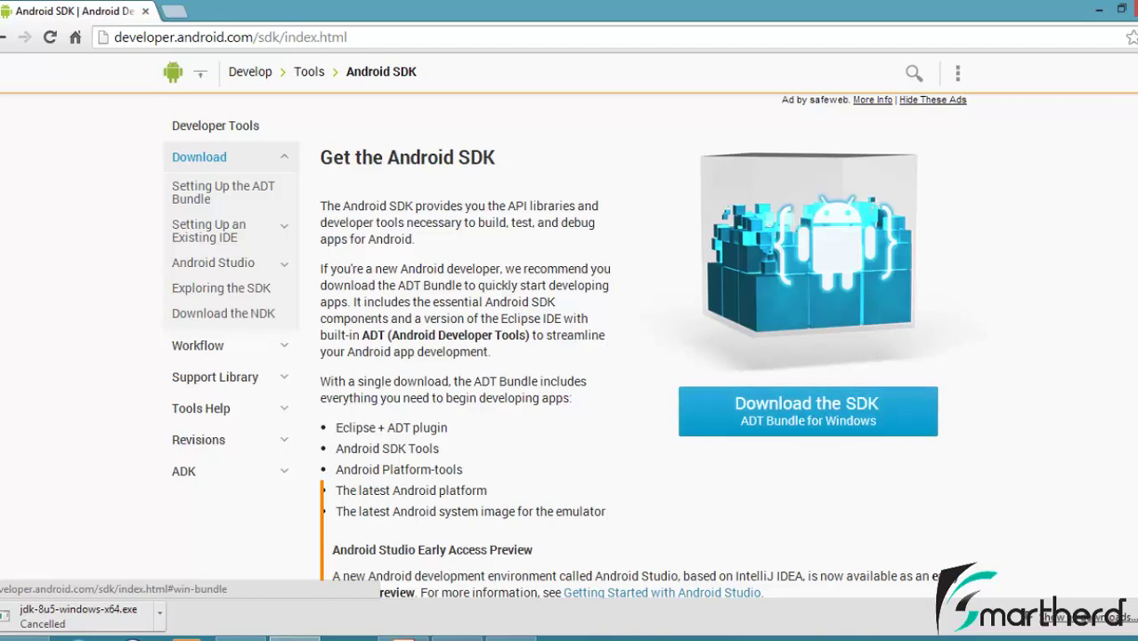
pyautogui.scroll(-1, 335, 375)
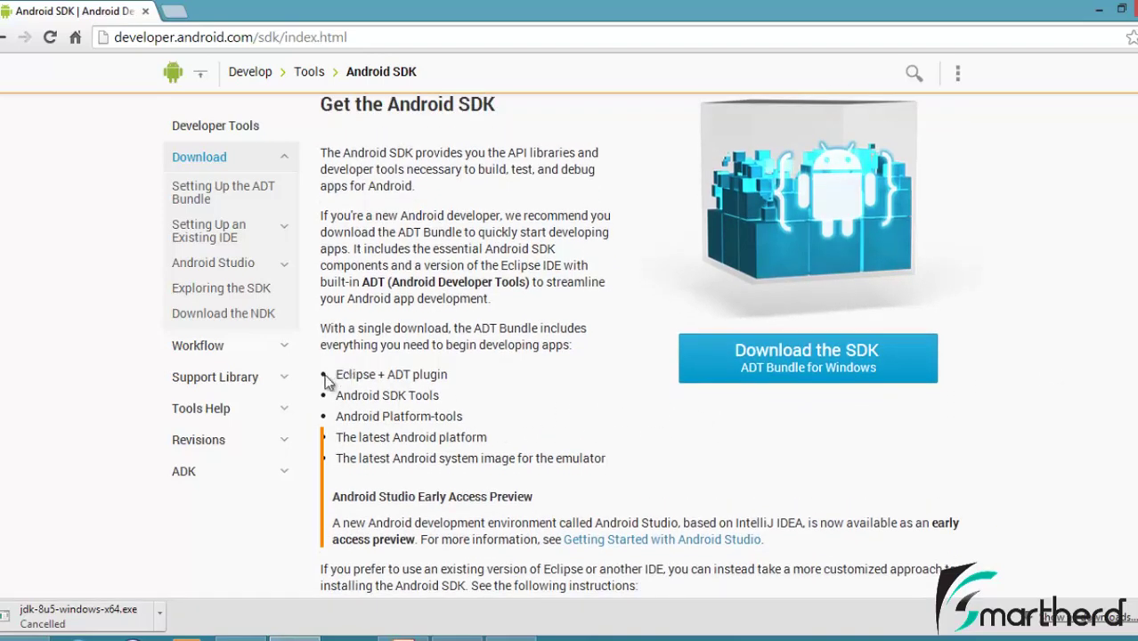
pyautogui.moveTo(338, 375); pyautogui.dragTo(488, 496)
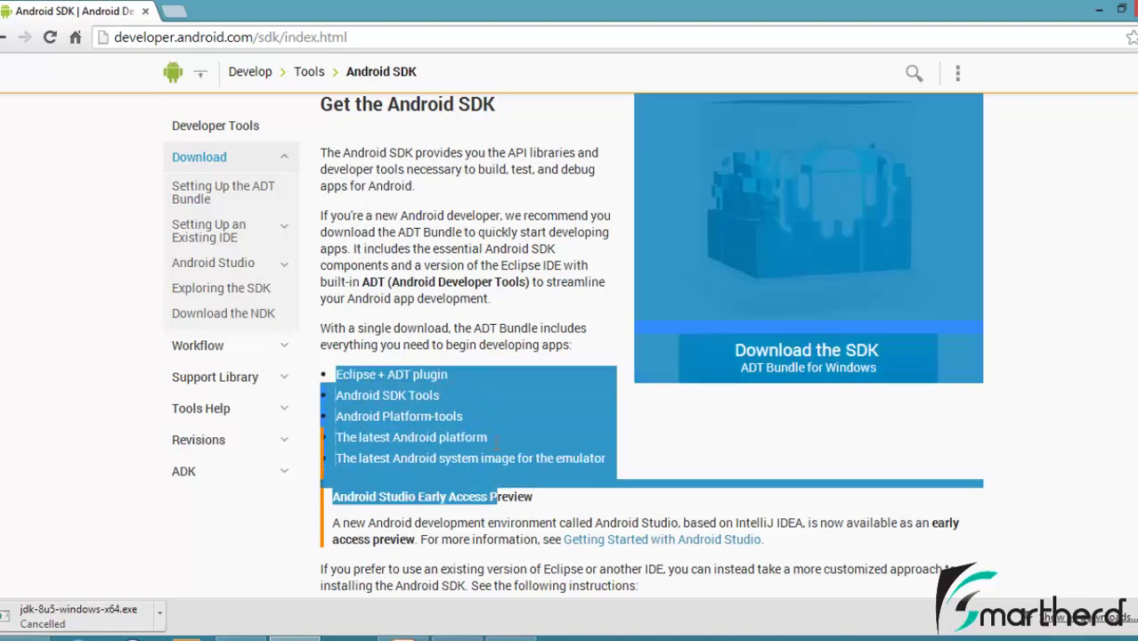
pyautogui.click(479, 434)
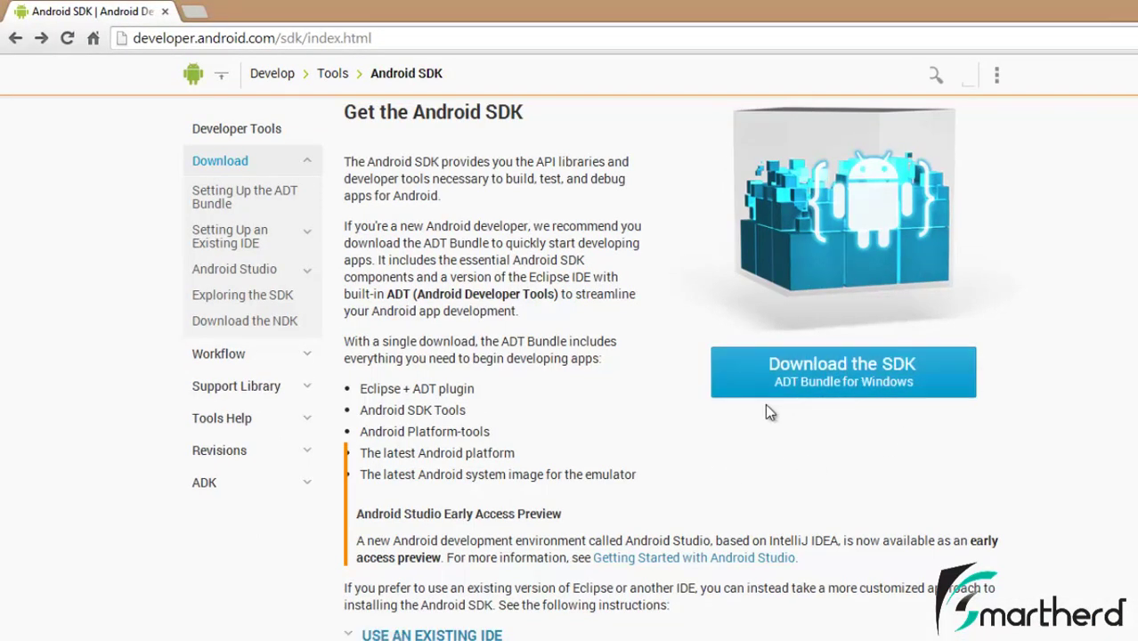
# Step: Expand the Download for Other Platforms section and examine the ADT Bundle packages offered for each operating system
pyautogui.click(787, 392)
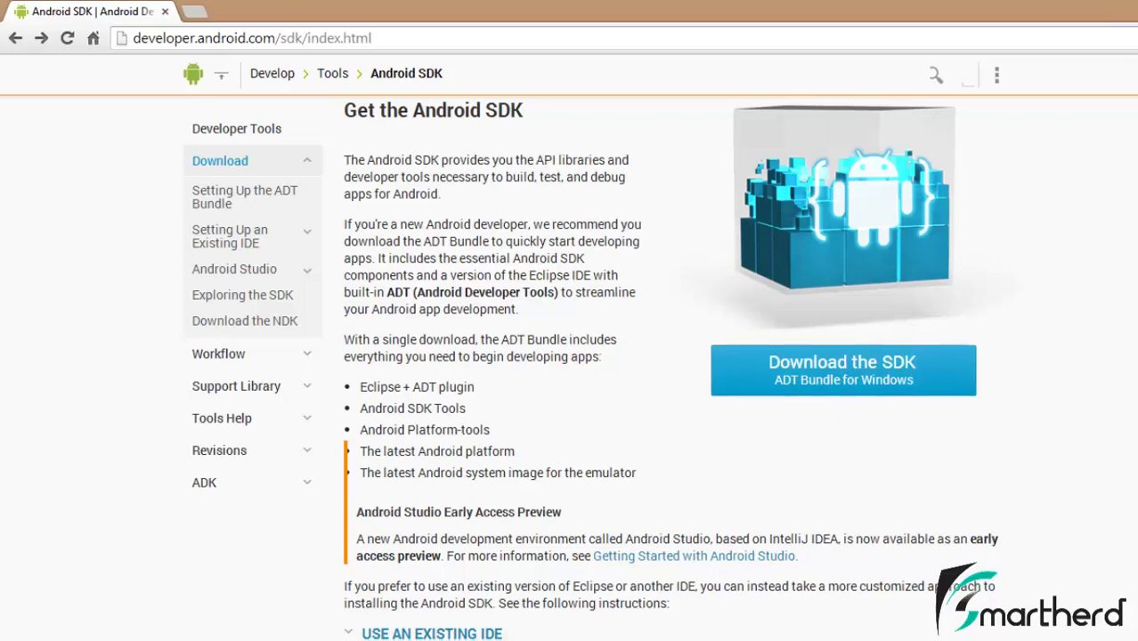
pyautogui.scroll(-3, 599, 556)
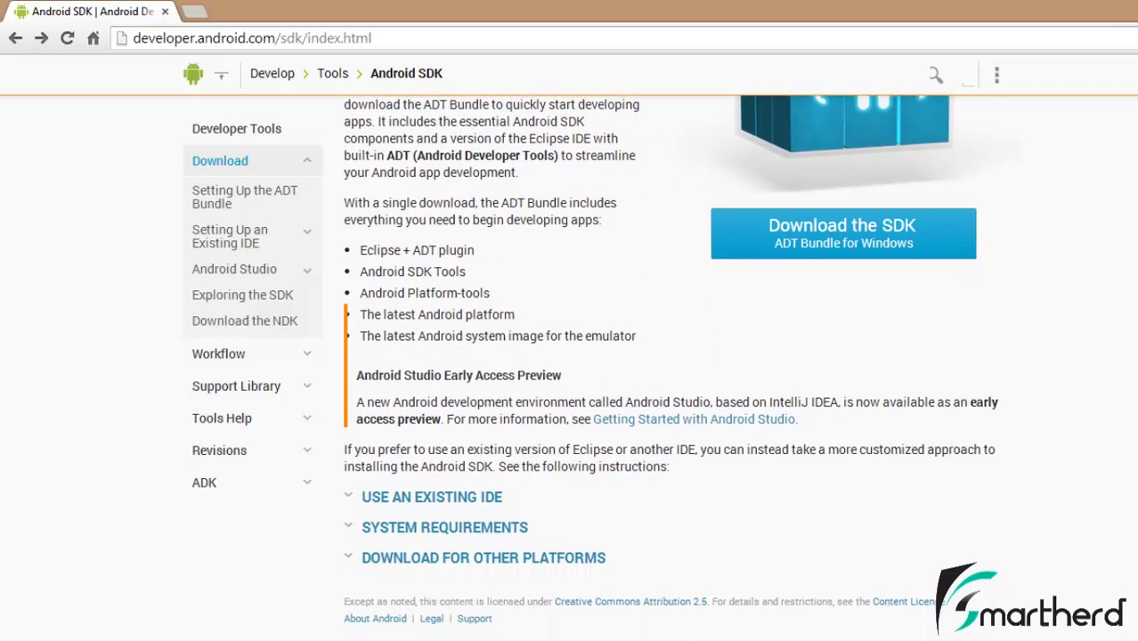
pyautogui.click(352, 565)
pyautogui.scroll(-3, 352, 565)
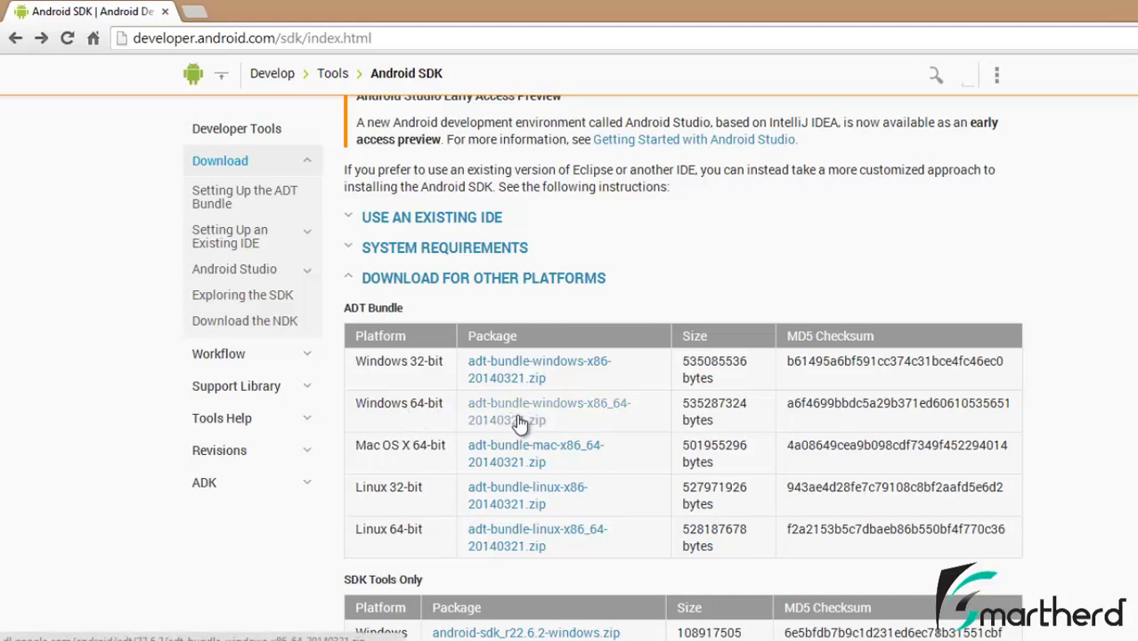
pyautogui.scroll(3, 682, 368)
pyautogui.scroll(1, 682, 368)
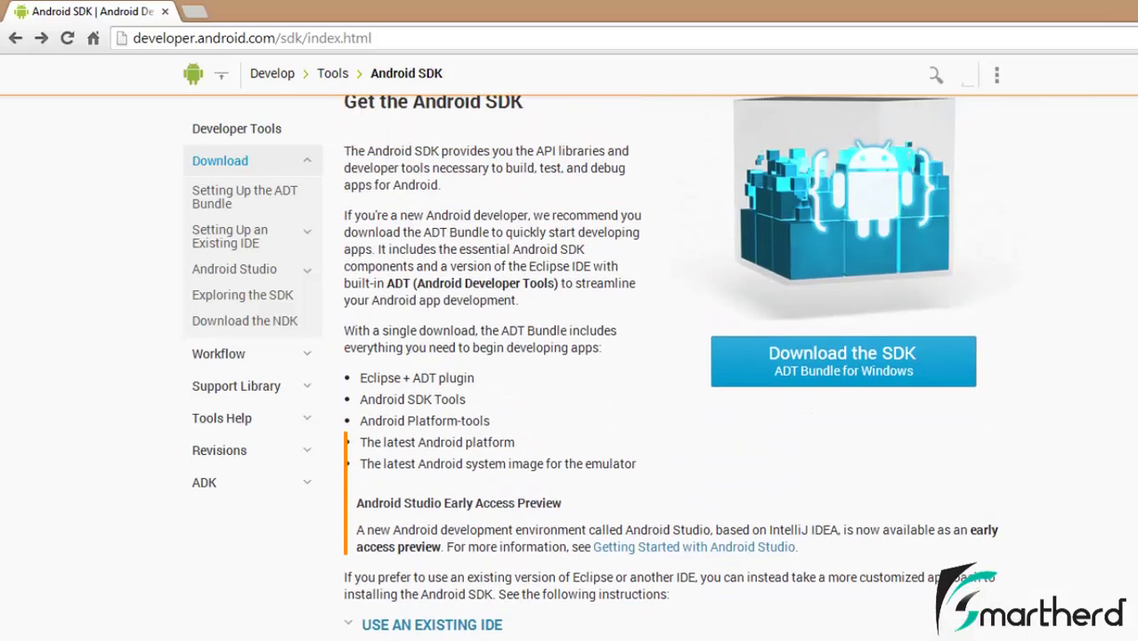
pyautogui.scroll(1, 846, 406)
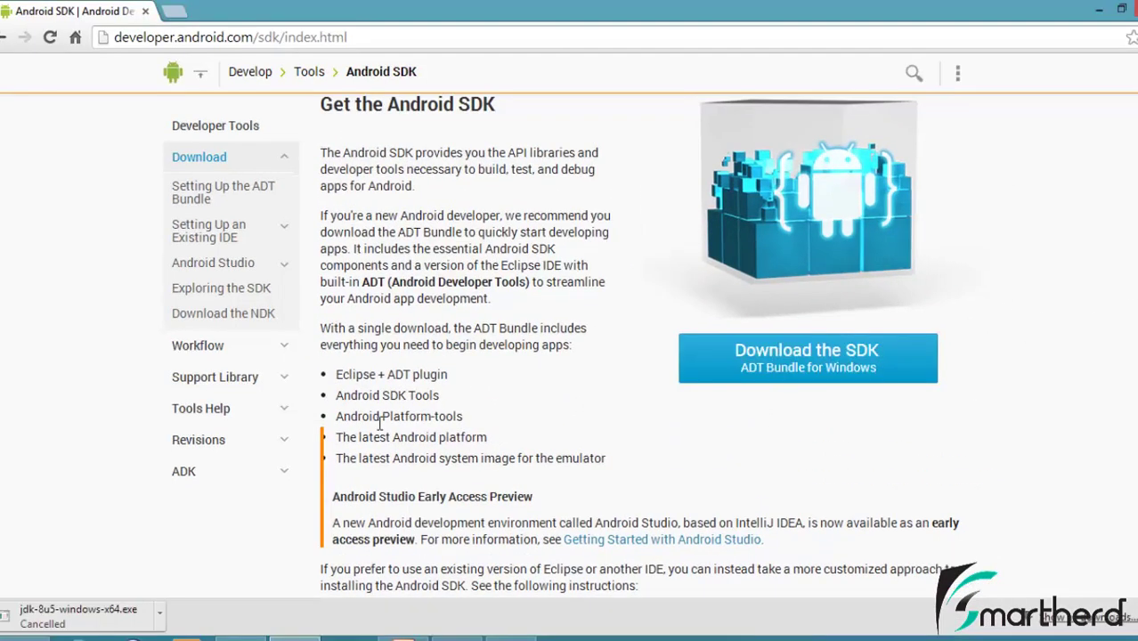
# Step: Agree to the Android SDK terms and conditions and download the 64-bit ADT Bundle for Windows
pyautogui.click(862, 364)
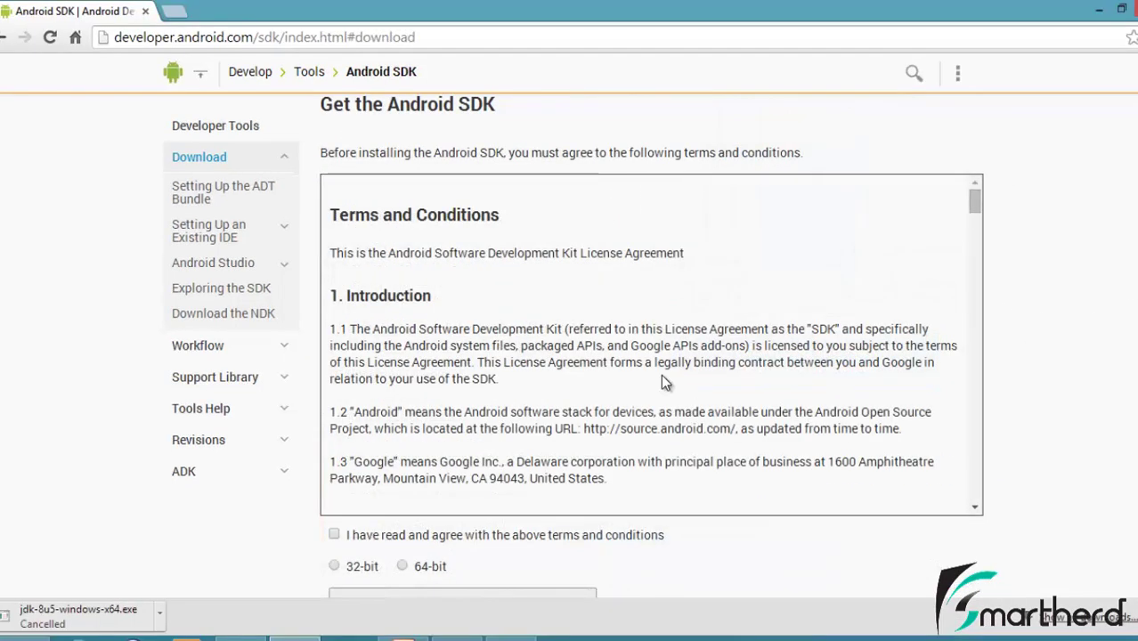
pyautogui.scroll(-1, 589, 452)
pyautogui.click(334, 534)
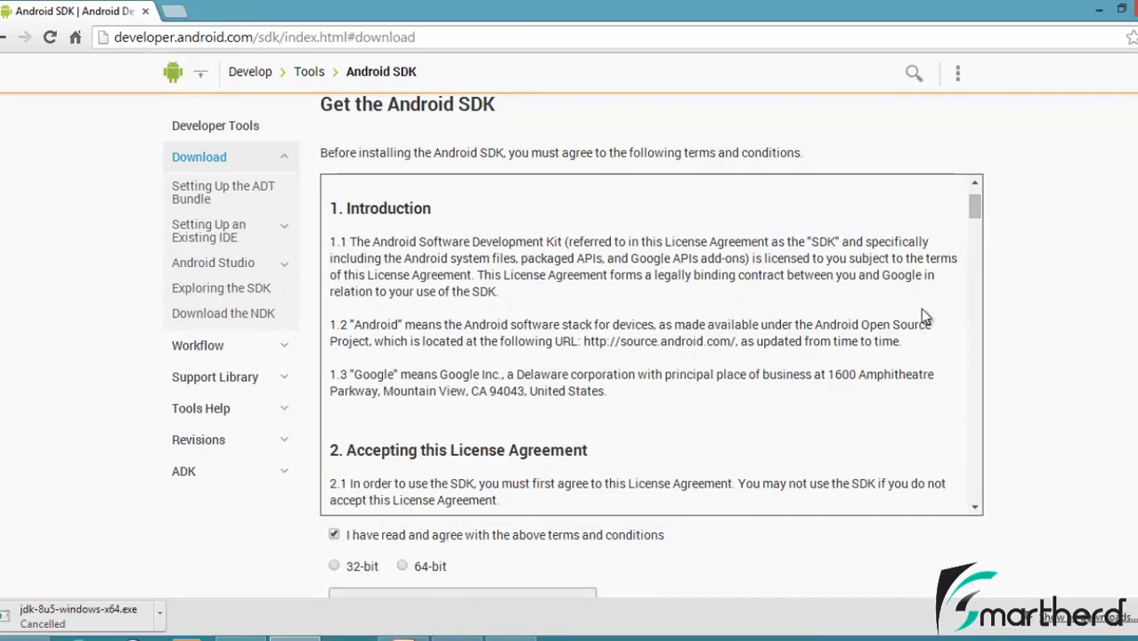
pyautogui.moveTo(974, 210); pyautogui.dragTo(960, 369)
pyautogui.scroll(-1, 1084, 421)
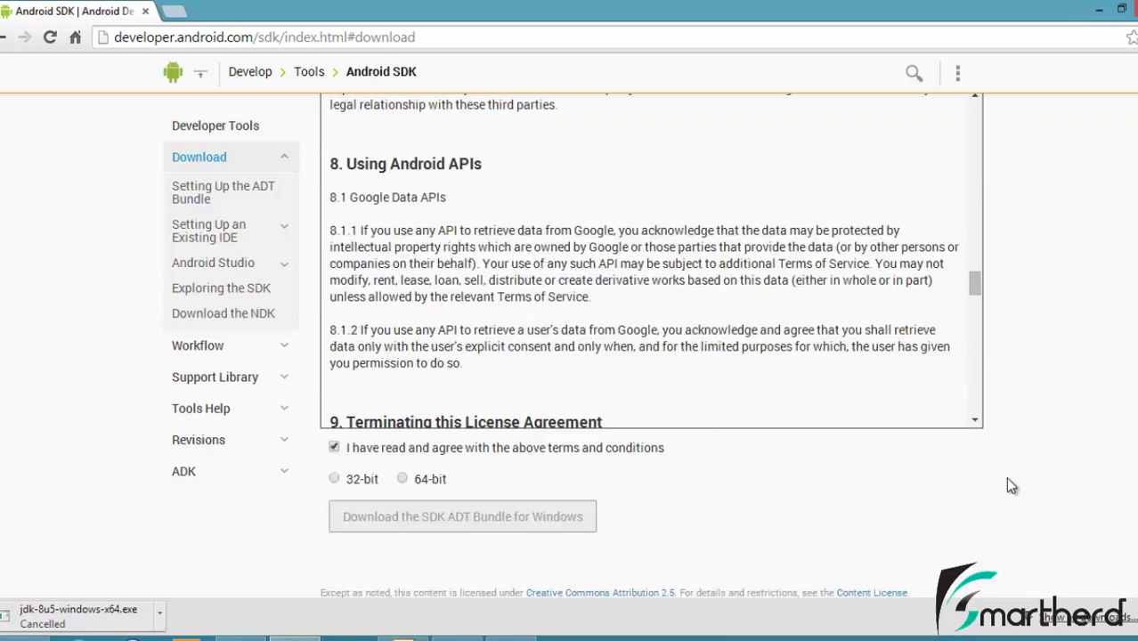
pyautogui.click(404, 480)
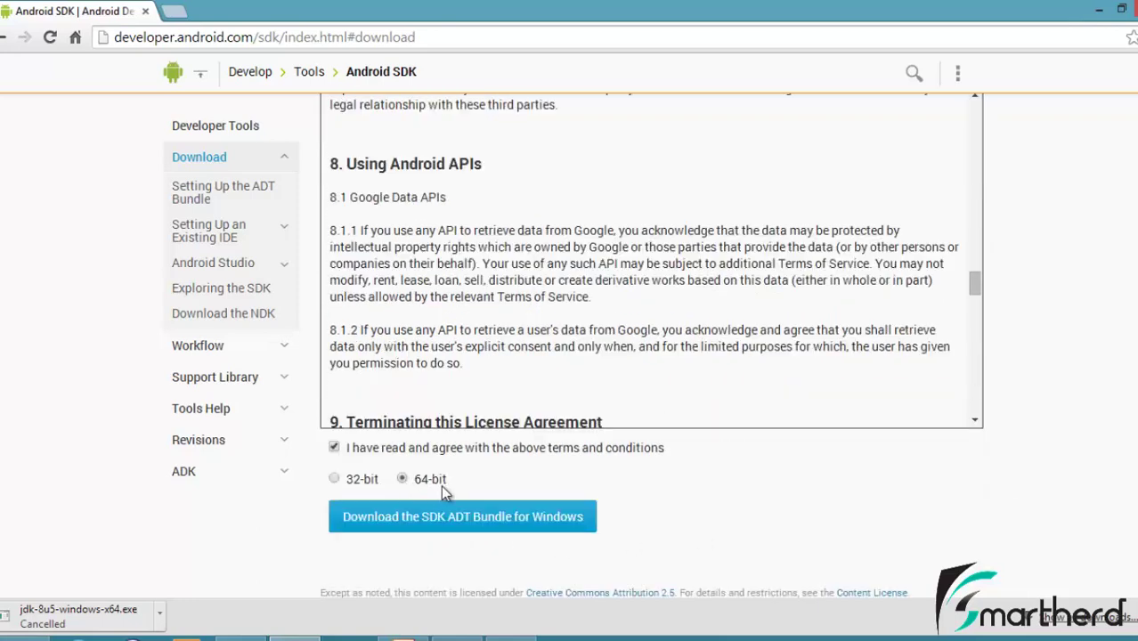
pyautogui.click(440, 521)
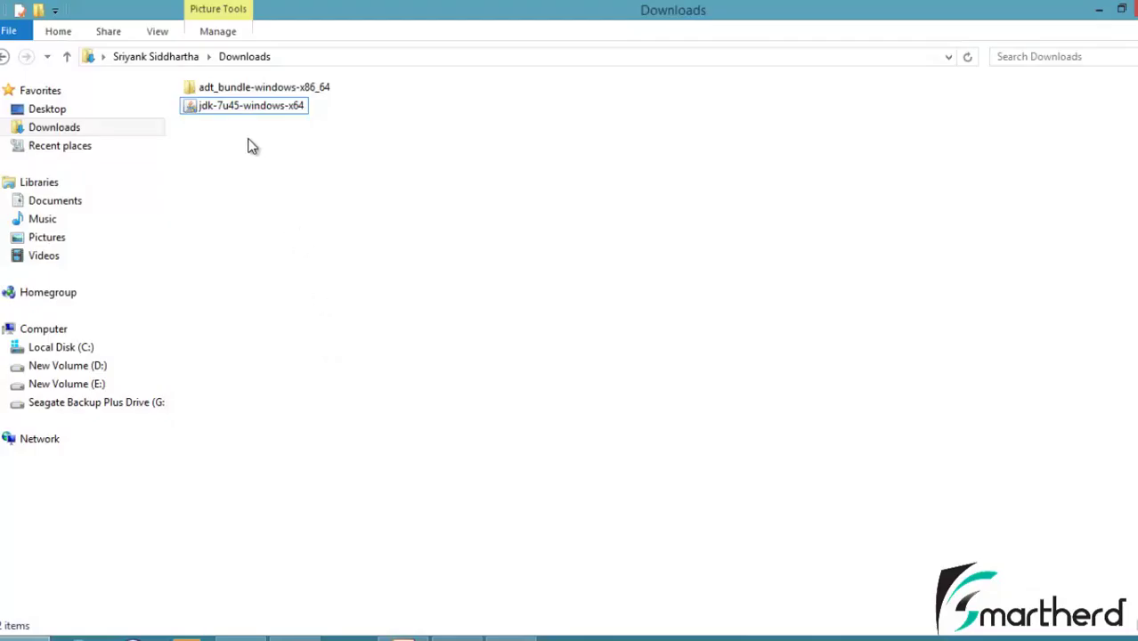
# Step: In the Downloads folder, open adt_bundle-windows-x86_64 and go into its eclipse subfolder
pyautogui.click(214, 88)
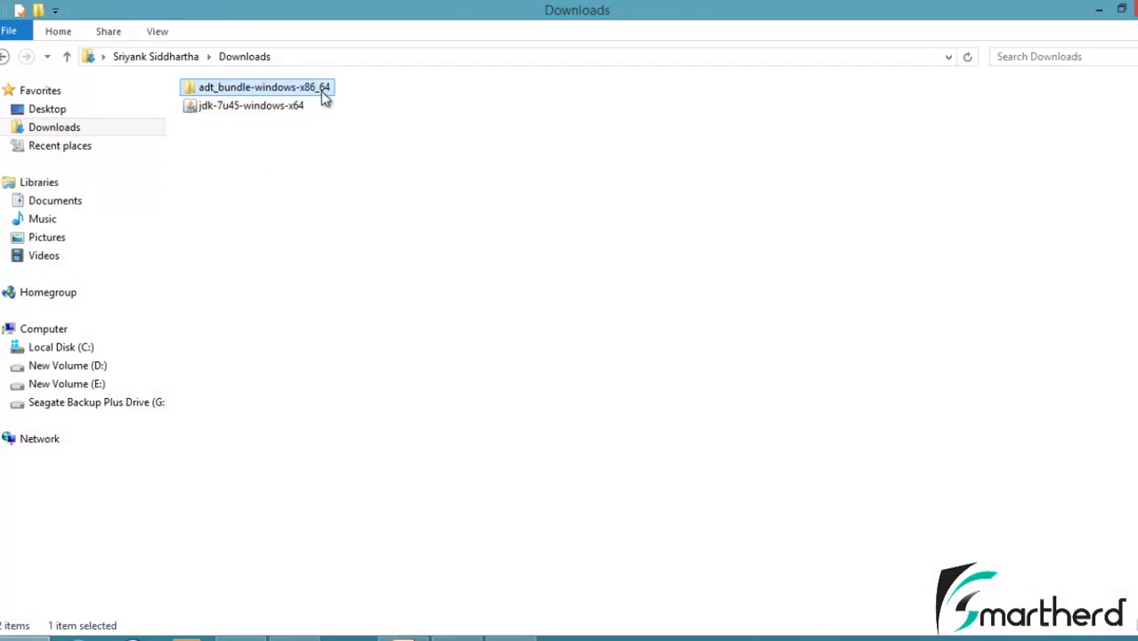
pyautogui.moveTo(323, 92)
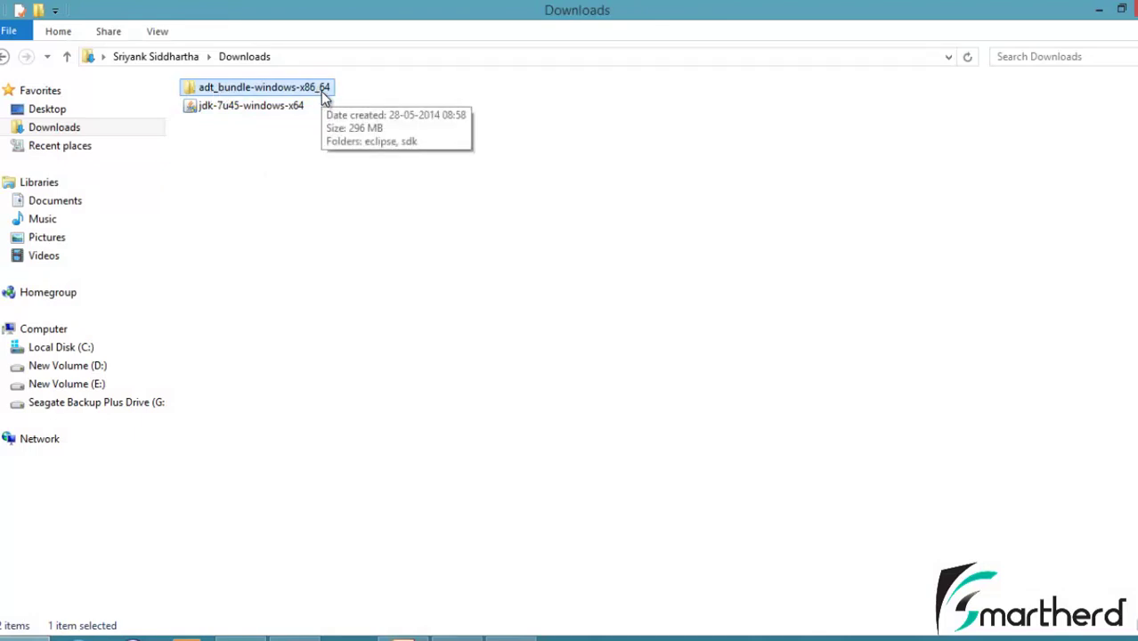
pyautogui.doubleClick(300, 89)
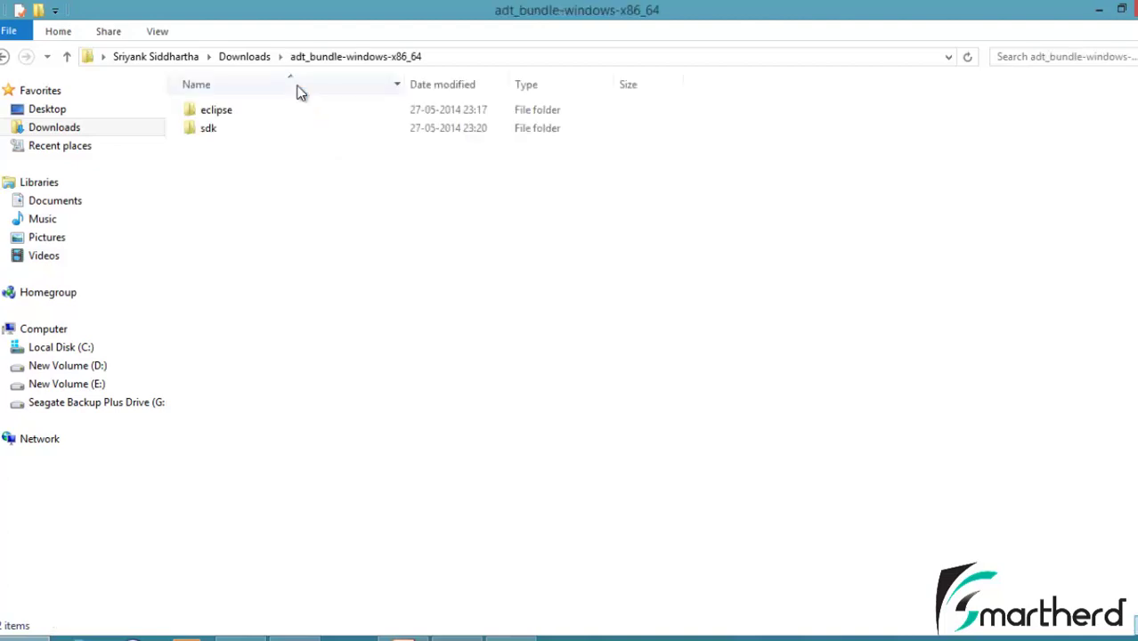
pyautogui.click(235, 112)
pyautogui.click(229, 131)
pyautogui.click(227, 157)
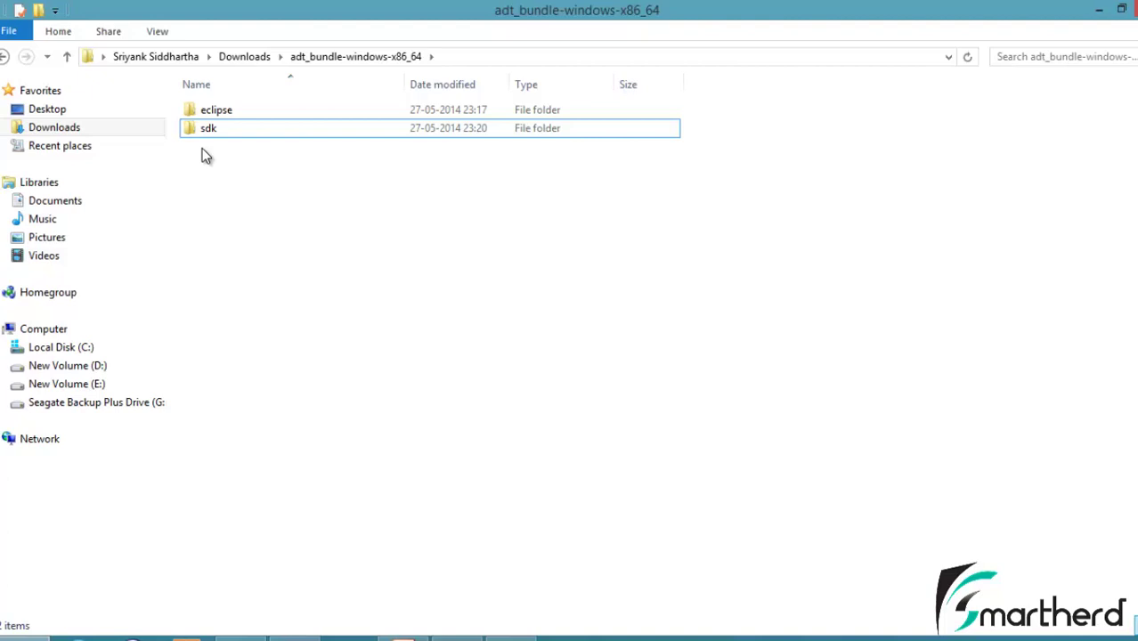
pyautogui.doubleClick(217, 111)
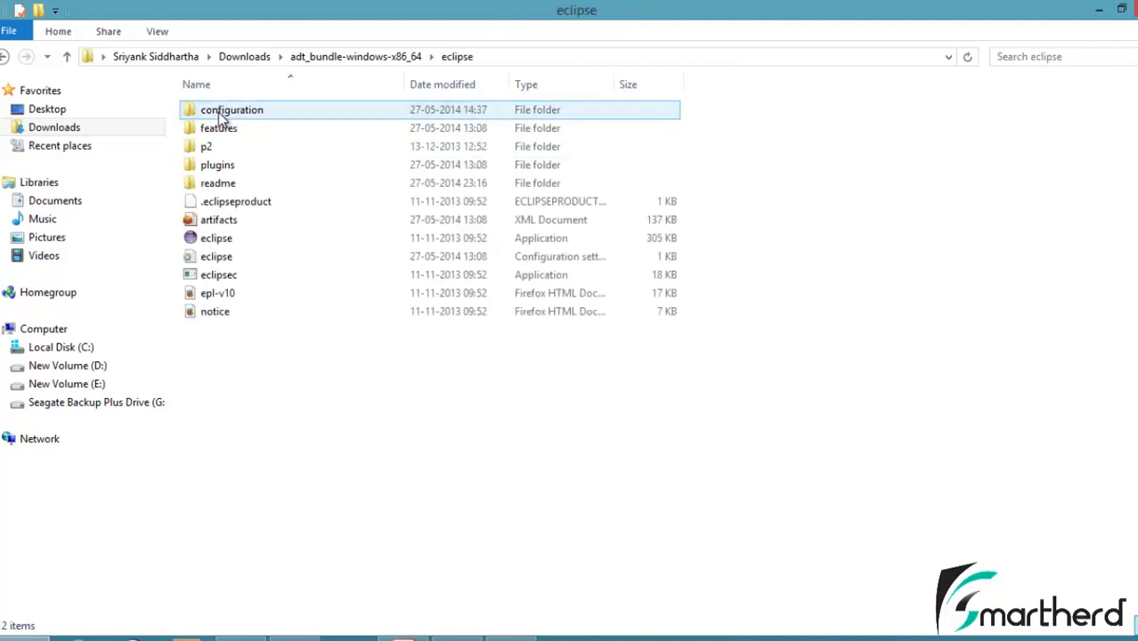
# Step: Launch the eclipse application and use a new folder named My Projects on New Volume (D:) as its workspace
pyautogui.click(211, 241)
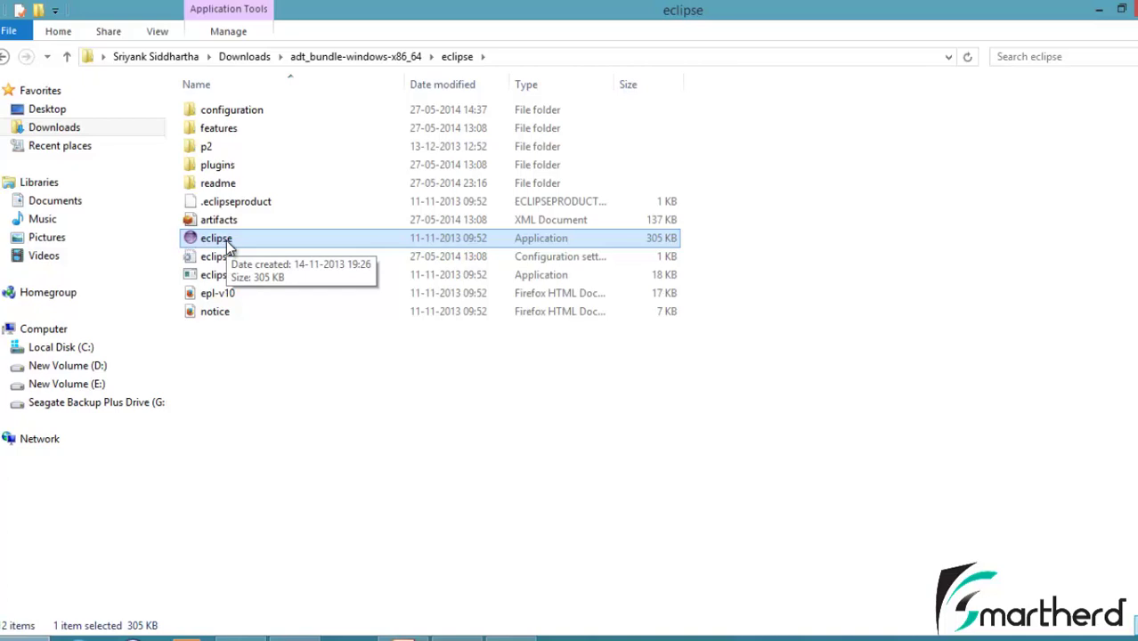
pyautogui.doubleClick(229, 248)
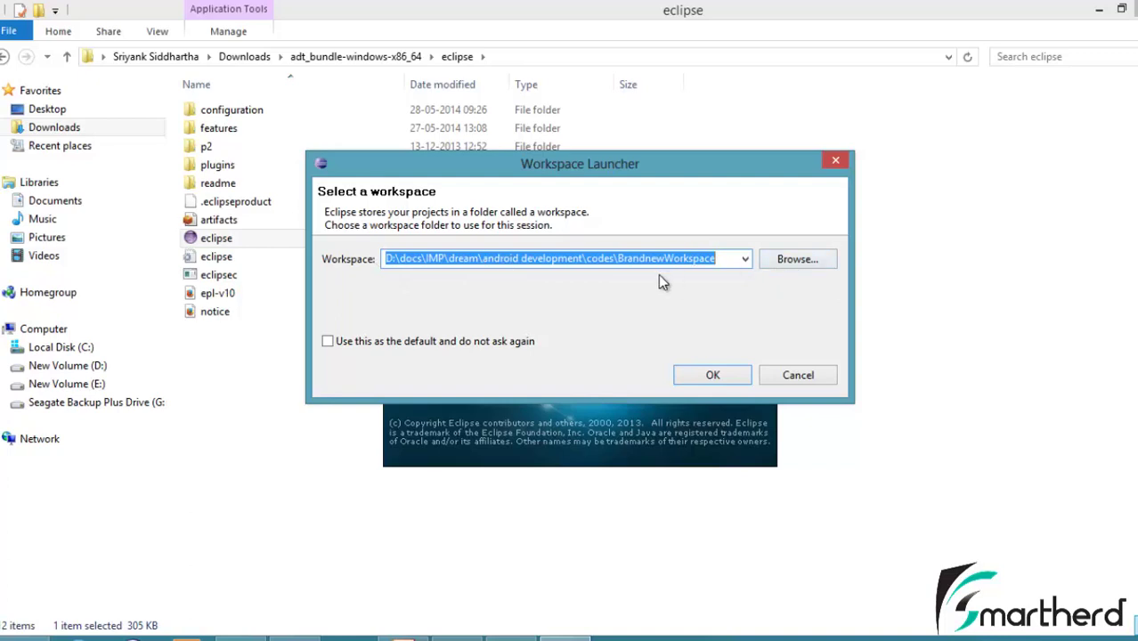
pyautogui.click(786, 263)
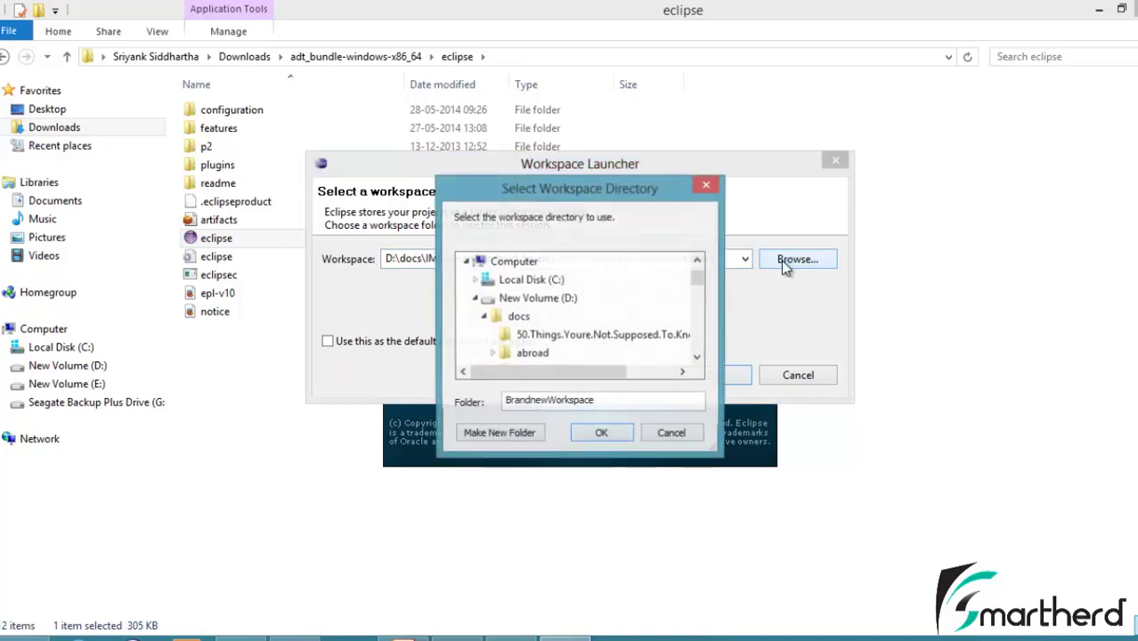
pyautogui.click(545, 301)
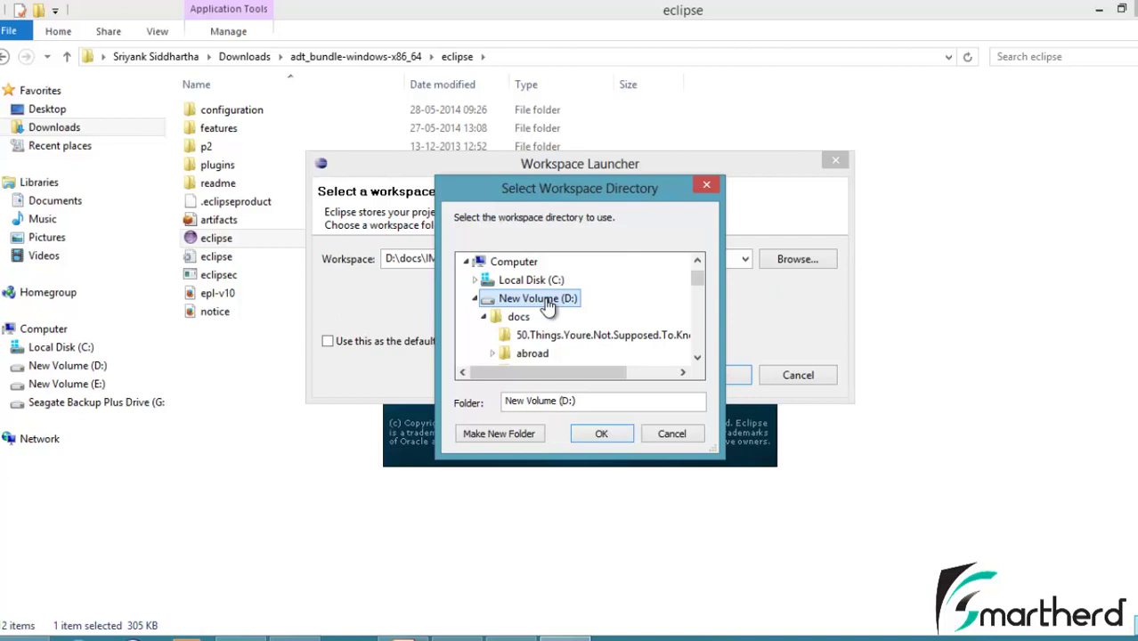
pyautogui.hotkey('alt', 'm')
pyautogui.write('My Projects')
pyautogui.press('Return')
pyautogui.click(604, 434)
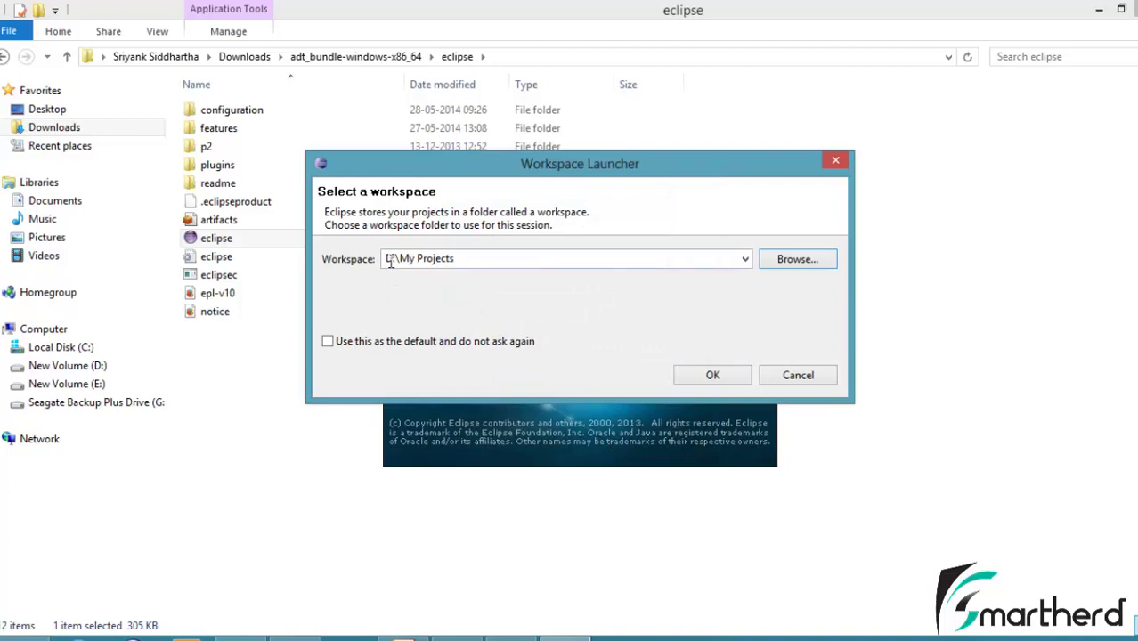
pyautogui.moveTo(390, 268); pyautogui.dragTo(463, 267)
pyautogui.write('D:\\My Projects')
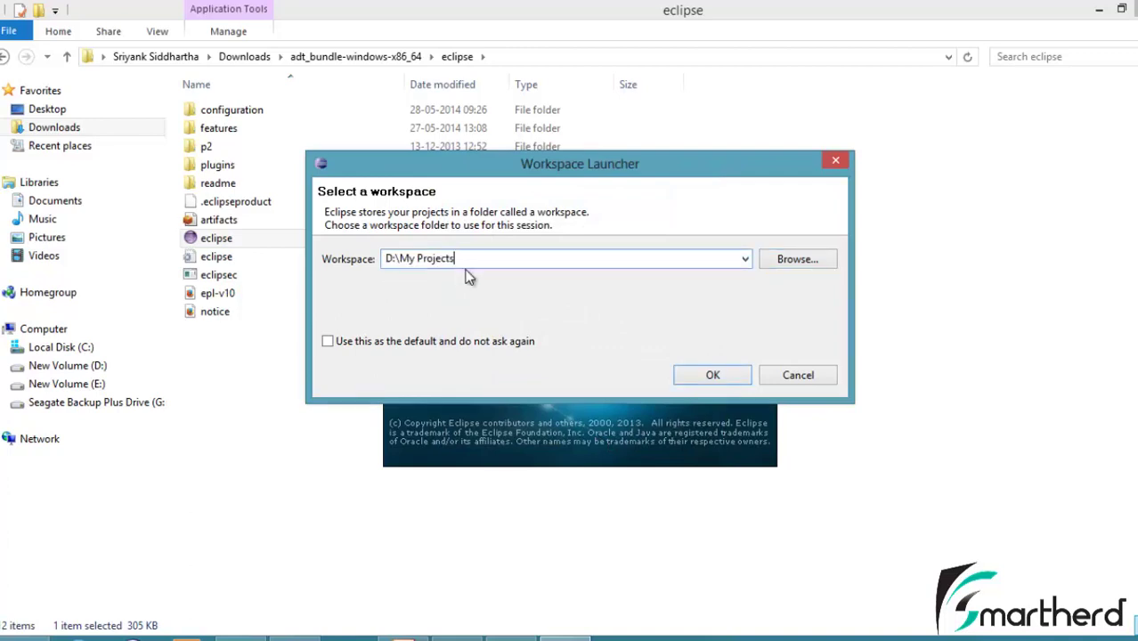
pyautogui.click(689, 374)
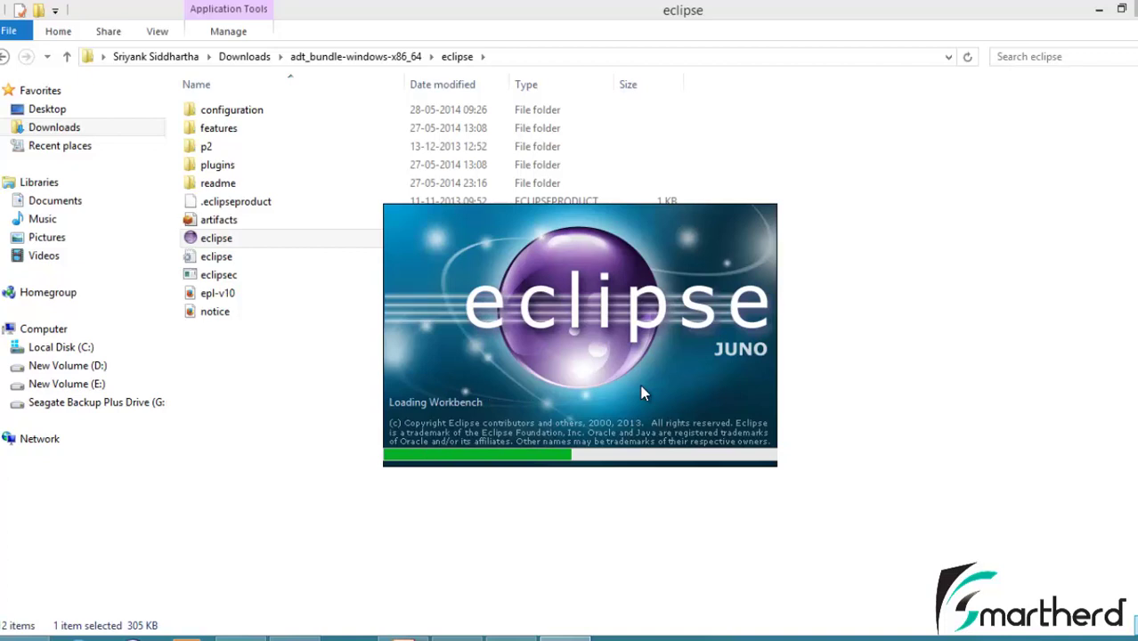
# Step: Open the Environment Variables dialog from the computer's advanced system settings
pyautogui.click(231, 433)
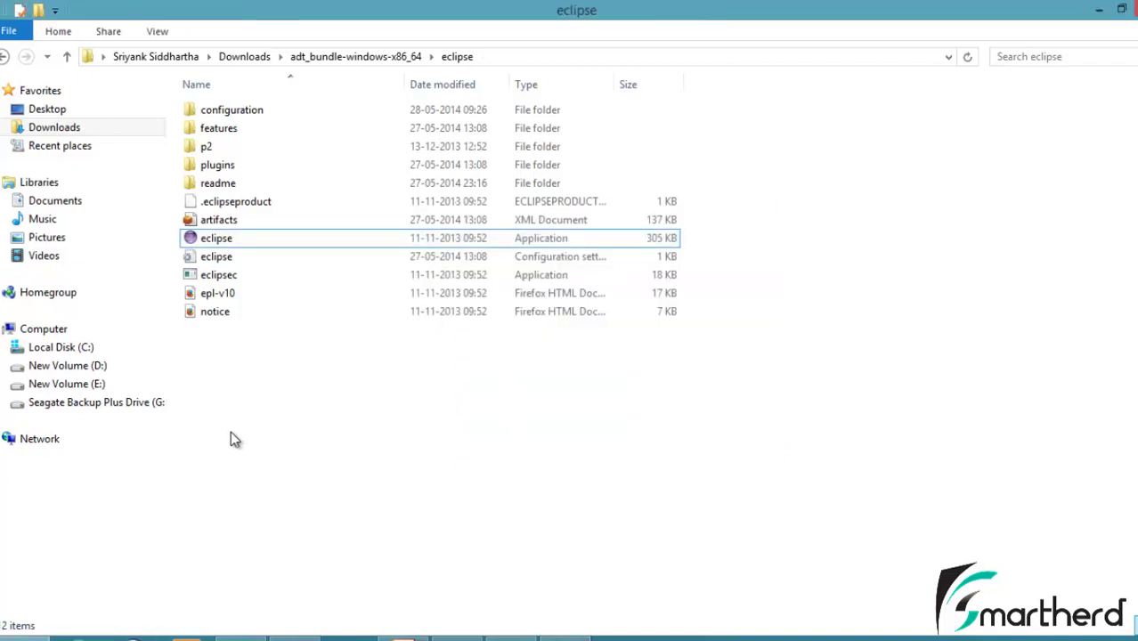
pyautogui.rightClick(57, 331)
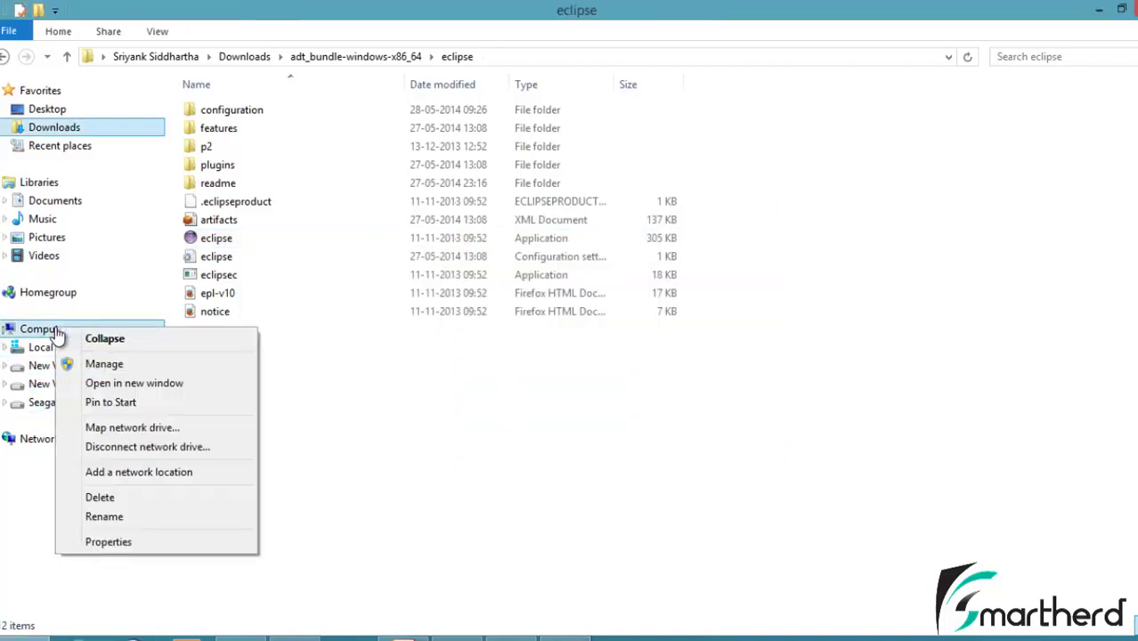
pyautogui.click(108, 544)
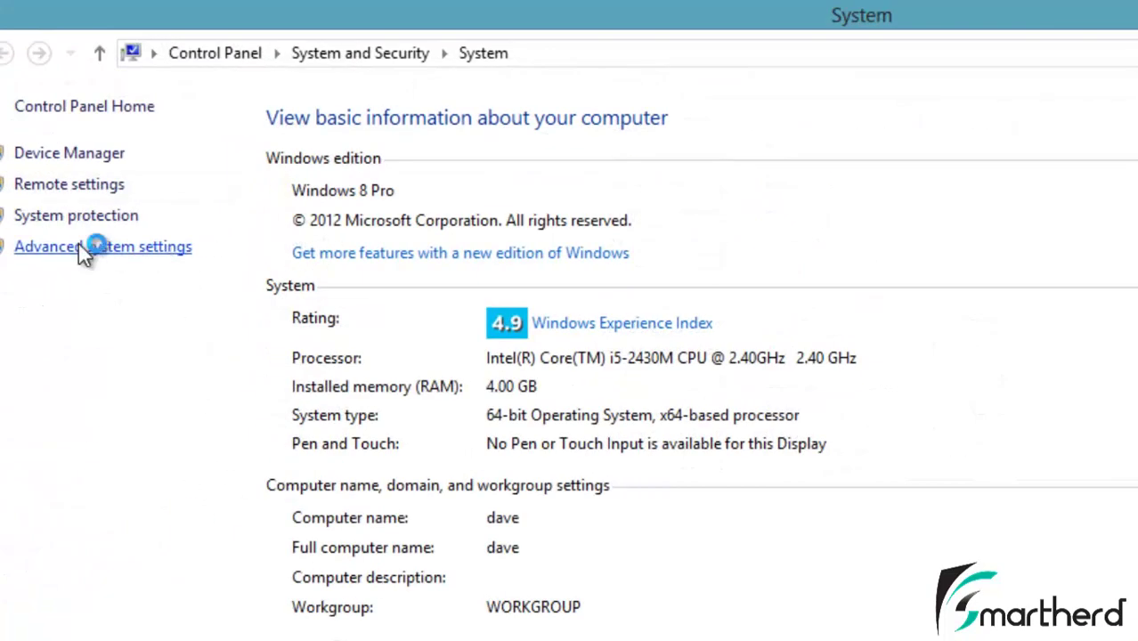
pyautogui.click(82, 252)
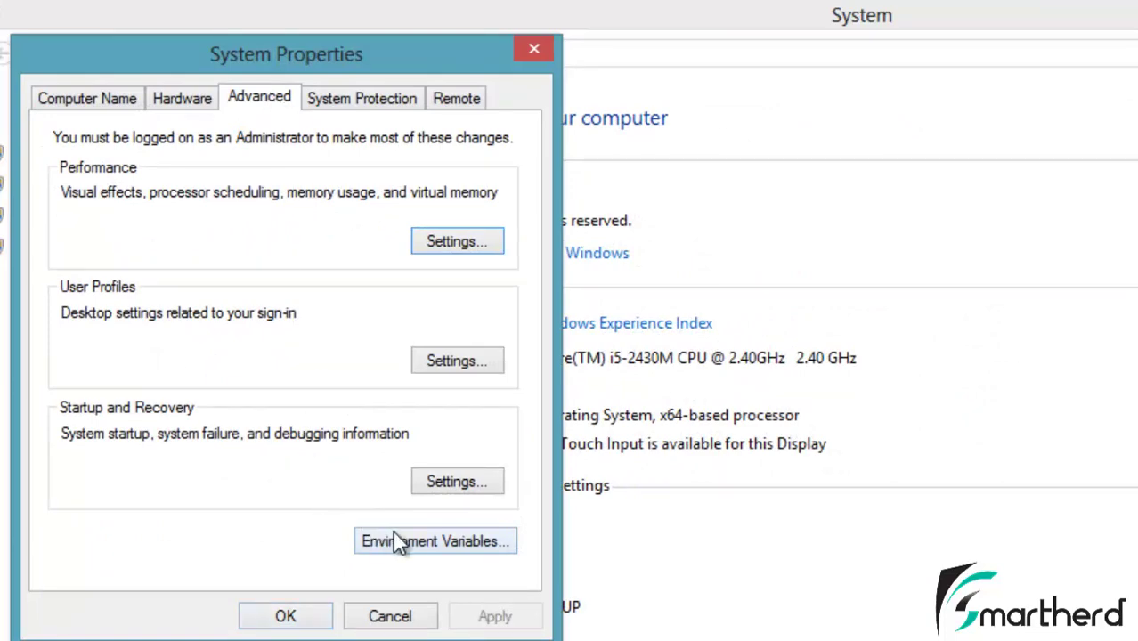
pyautogui.click(397, 540)
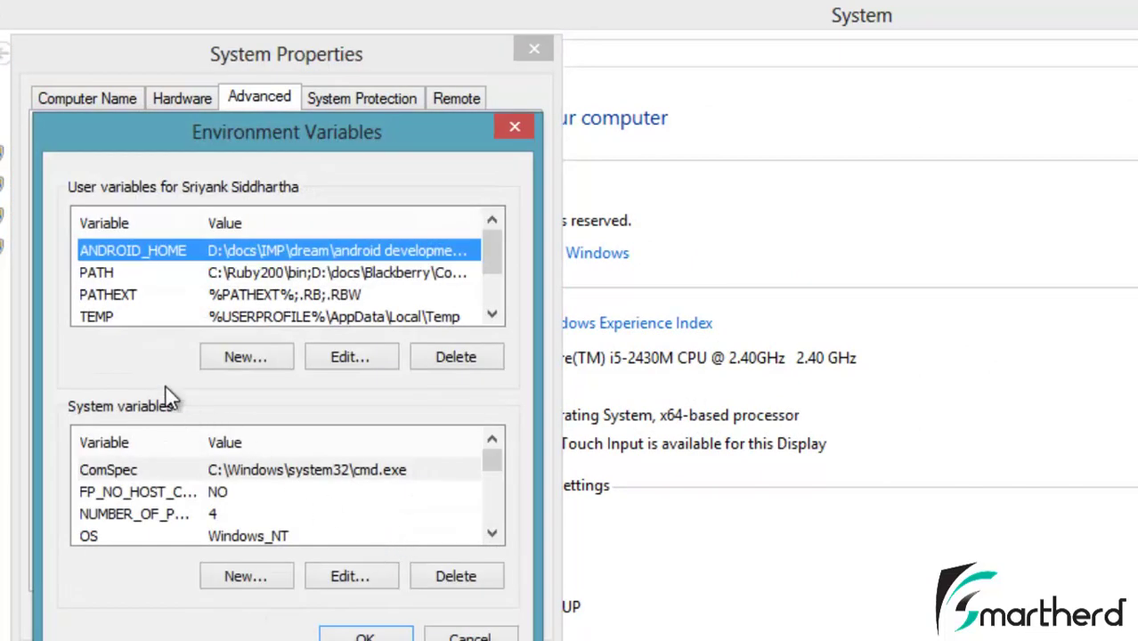
# Step: Start a new user variable and name it JAVA_HOME
pyautogui.click(240, 359)
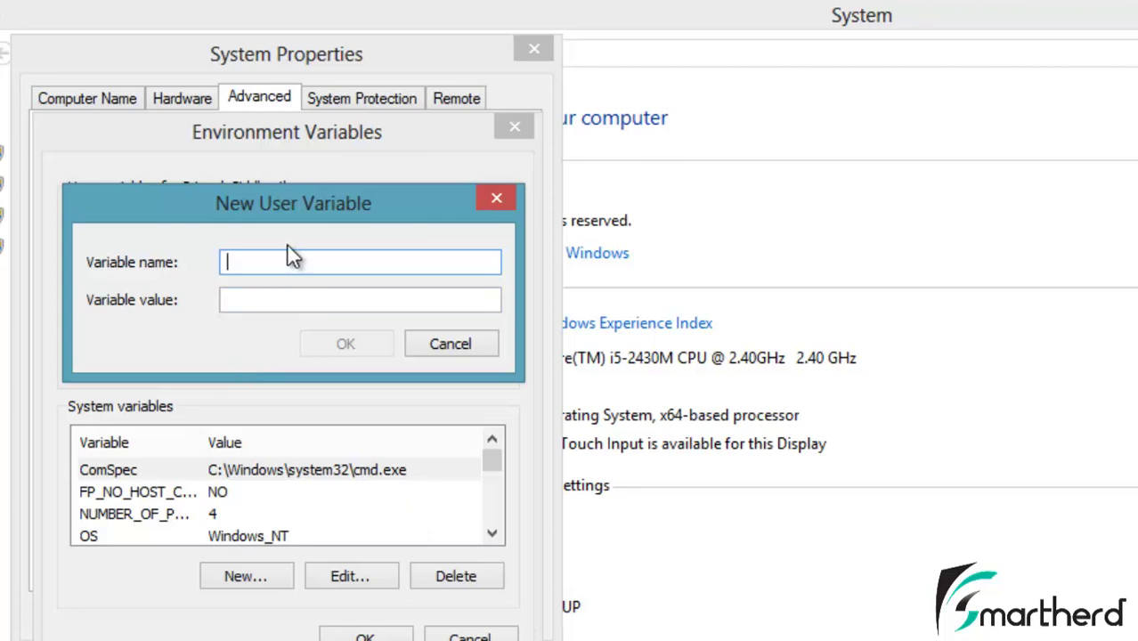
pyautogui.write('H')
pyautogui.press('BackSpace')
pyautogui.write('JAVA')
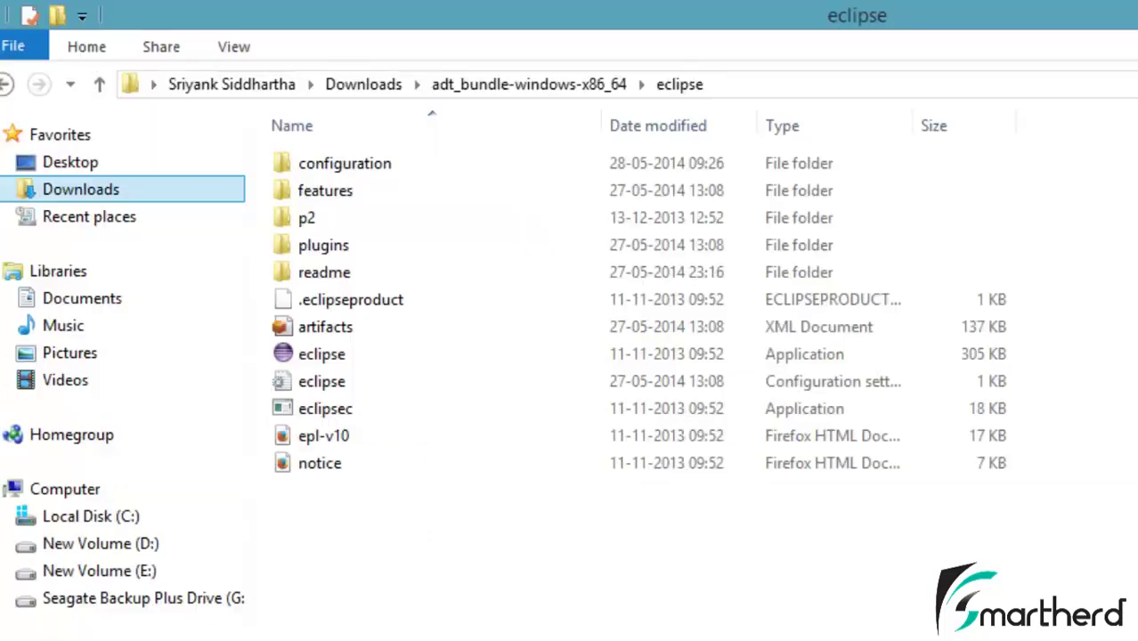
# Step: In File Explorer, go to the jdk1.7.0_45 folder under C:\Program Files\Java and copy its full path
pyautogui.click(114, 522)
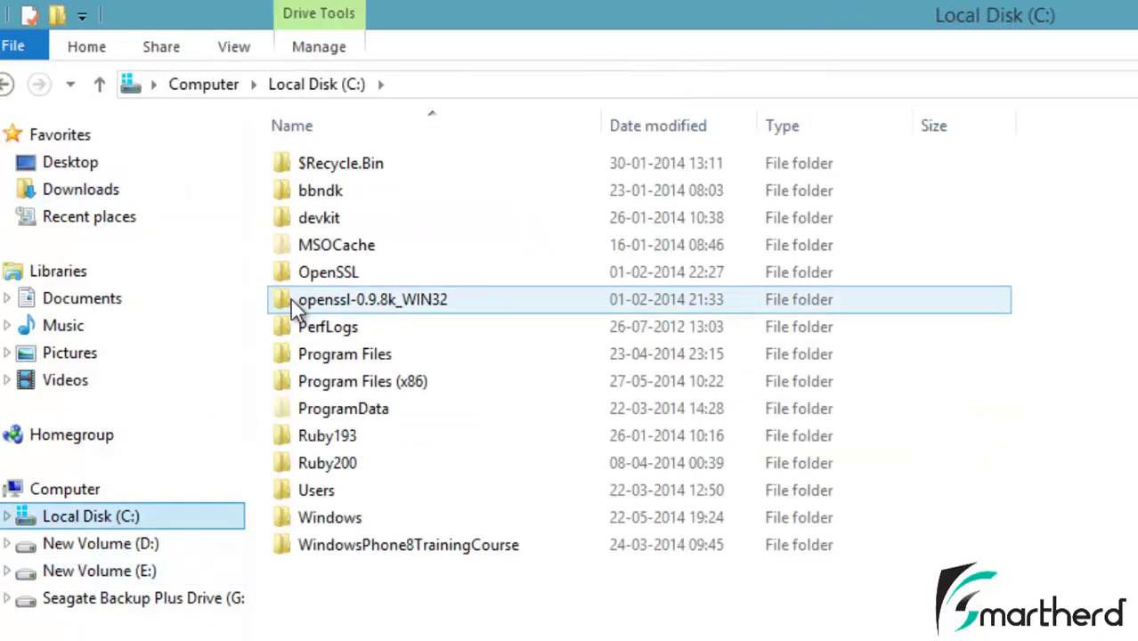
pyautogui.click(321, 354)
pyautogui.doubleClick(320, 354)
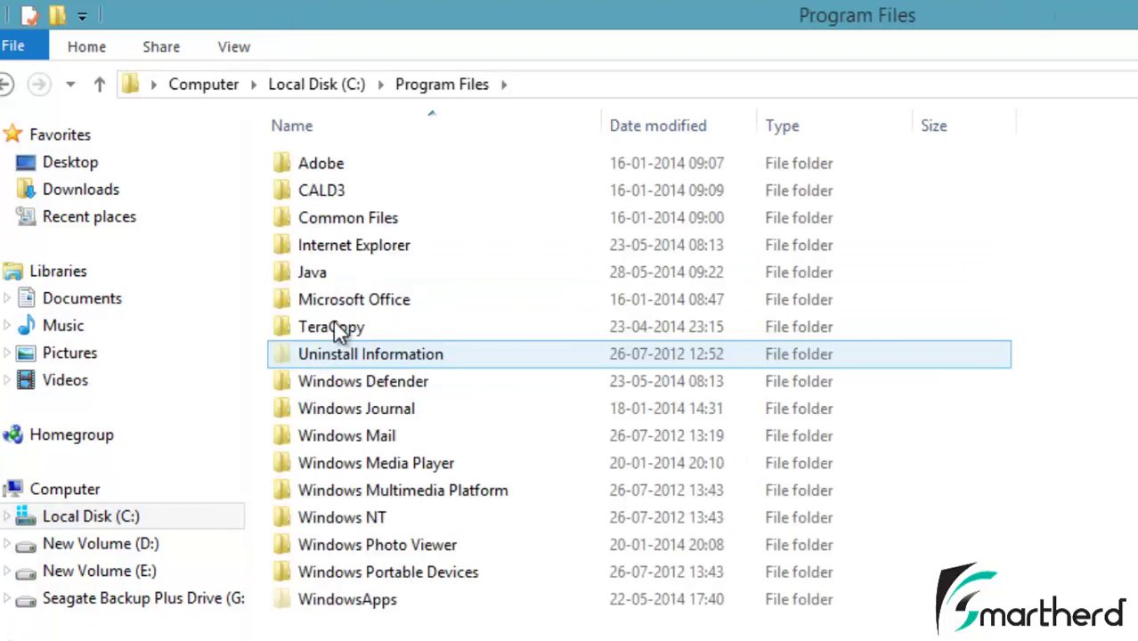
pyautogui.doubleClick(343, 272)
pyautogui.click(345, 170)
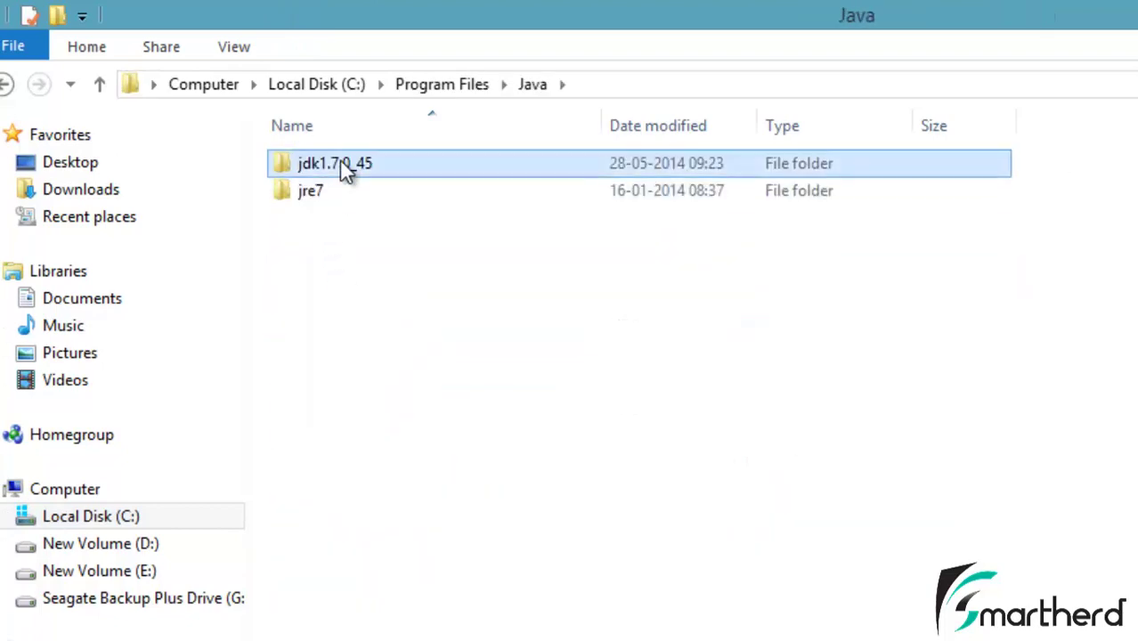
pyautogui.doubleClick(345, 169)
pyautogui.click(770, 83)
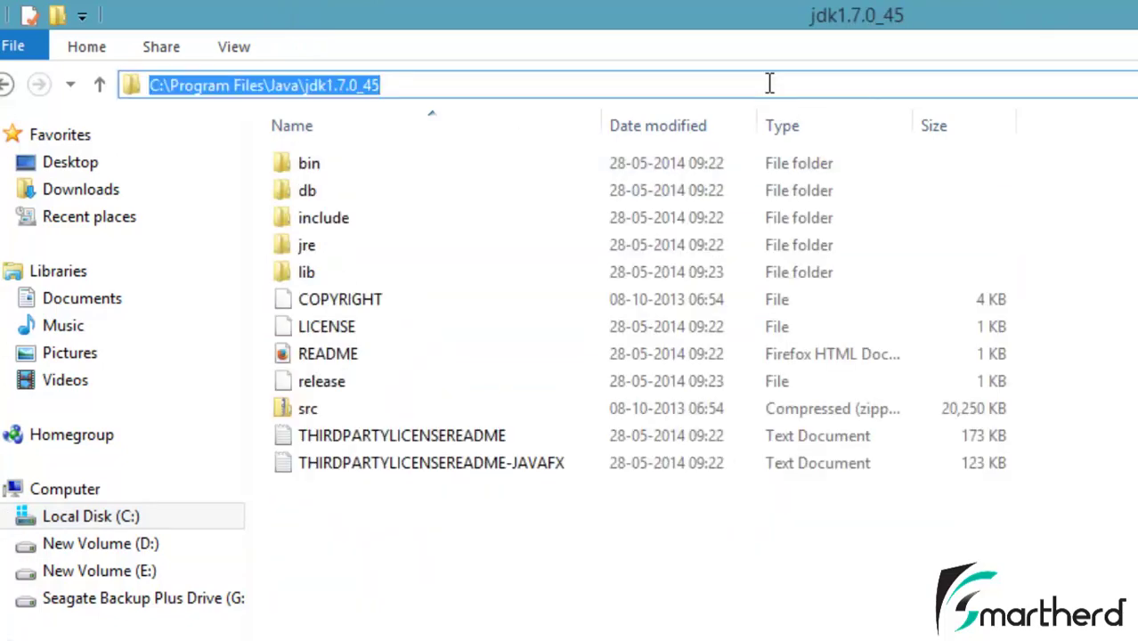
pyautogui.hotkey('ctrl', 'c')
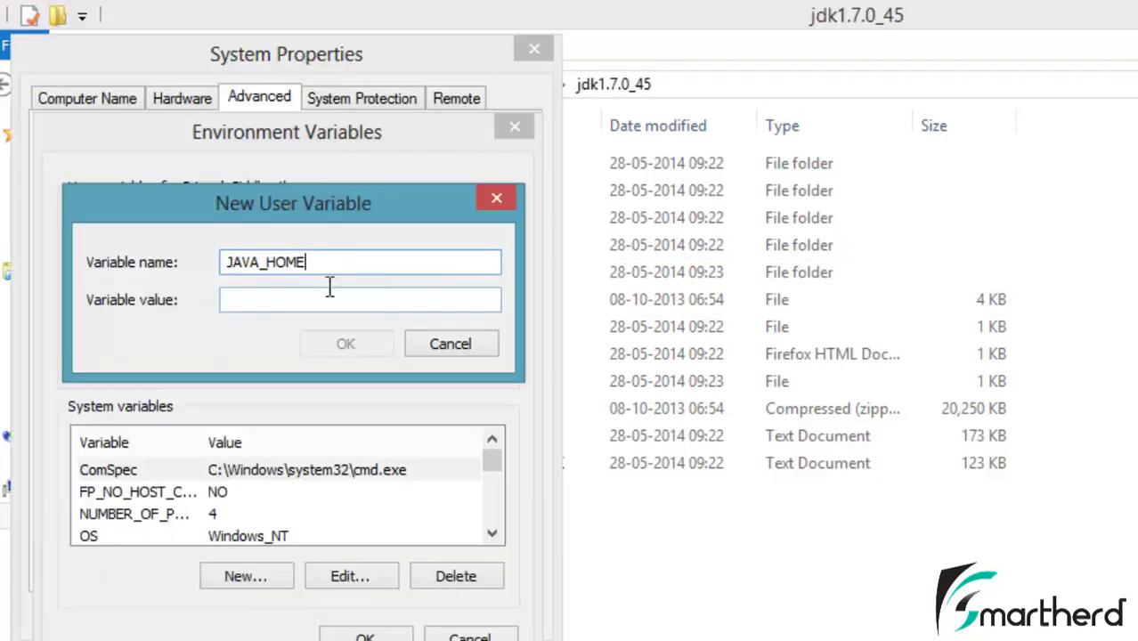
# Step: Set the JAVA_HOME value to the copied path C:\Program Files\Java\jdk1.7.0_45 and save the environment variable and system property changes
pyautogui.click(331, 291)
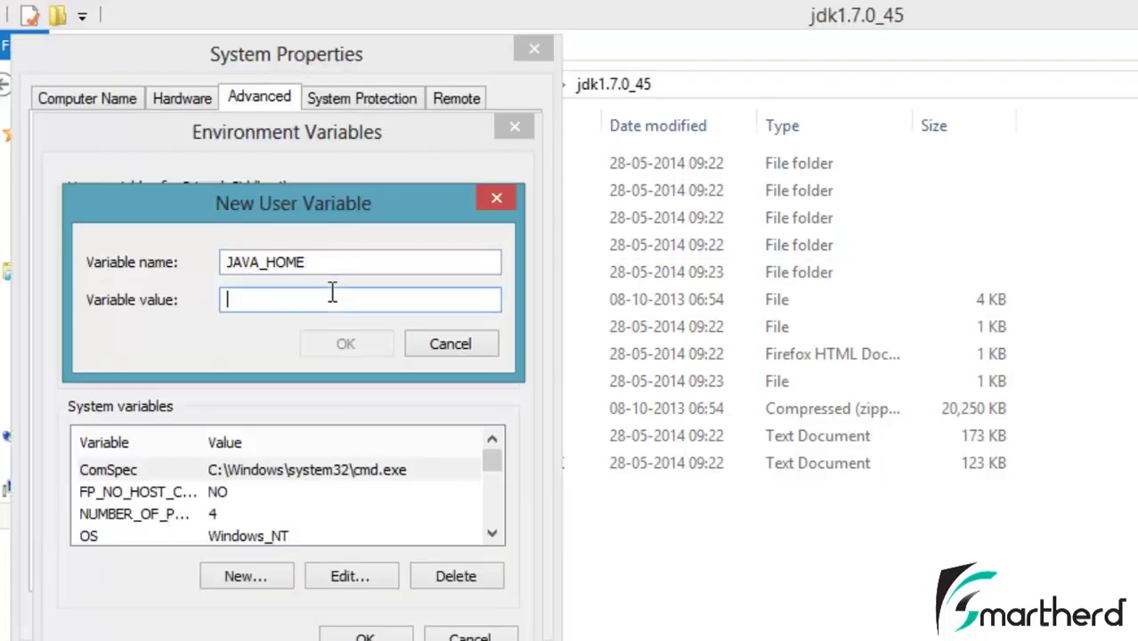
pyautogui.hotkey('ctrl', 'v')
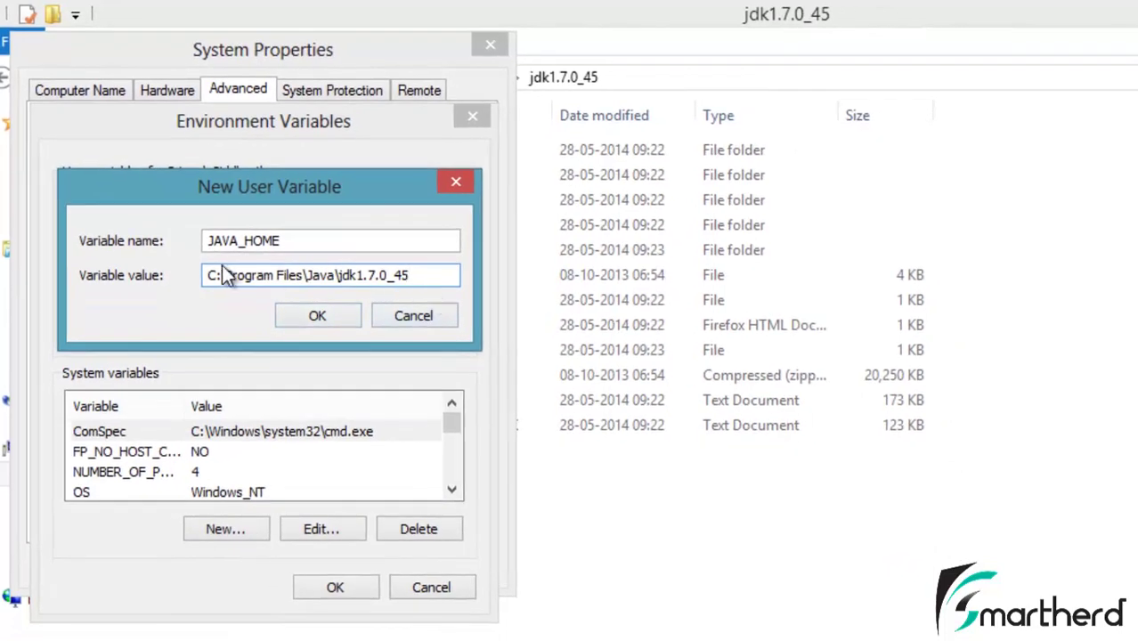
pyautogui.click(314, 318)
pyautogui.click(345, 596)
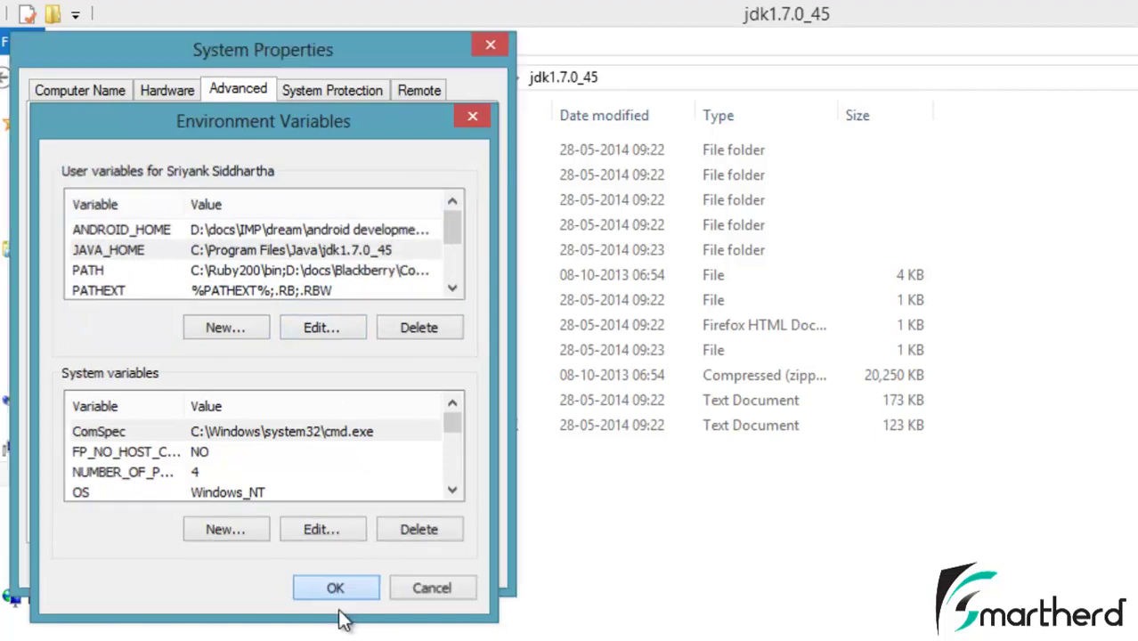
pyautogui.click(267, 567)
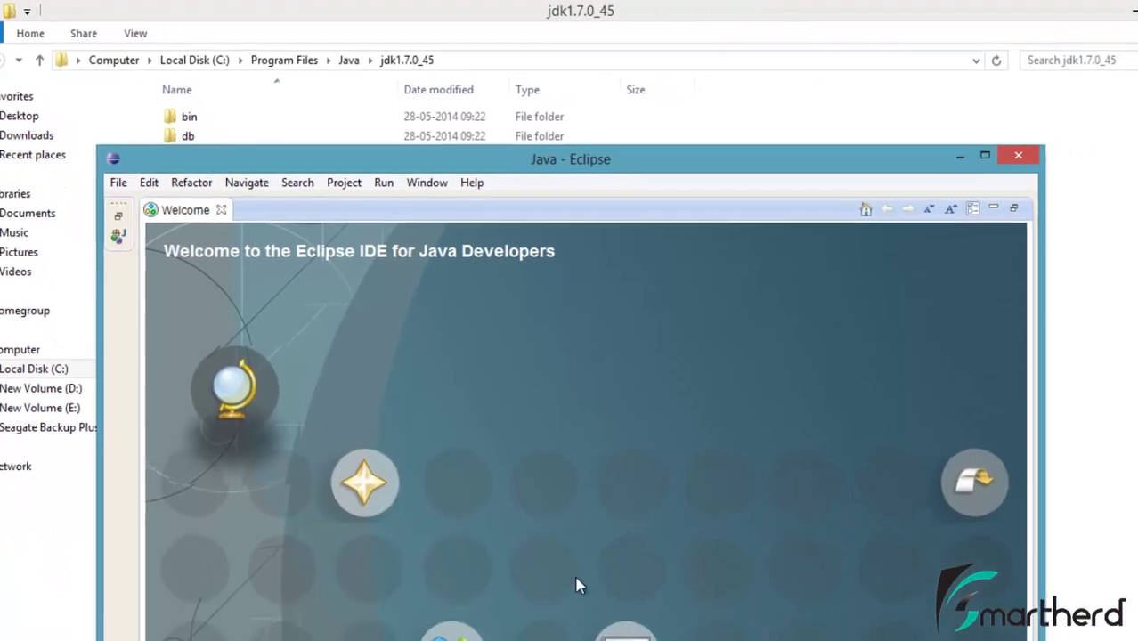
# Step: Maximize the Eclipse window and close its Welcome page to show the Java workbench
pyautogui.moveTo(701, 143); pyautogui.dragTo(720, 24)
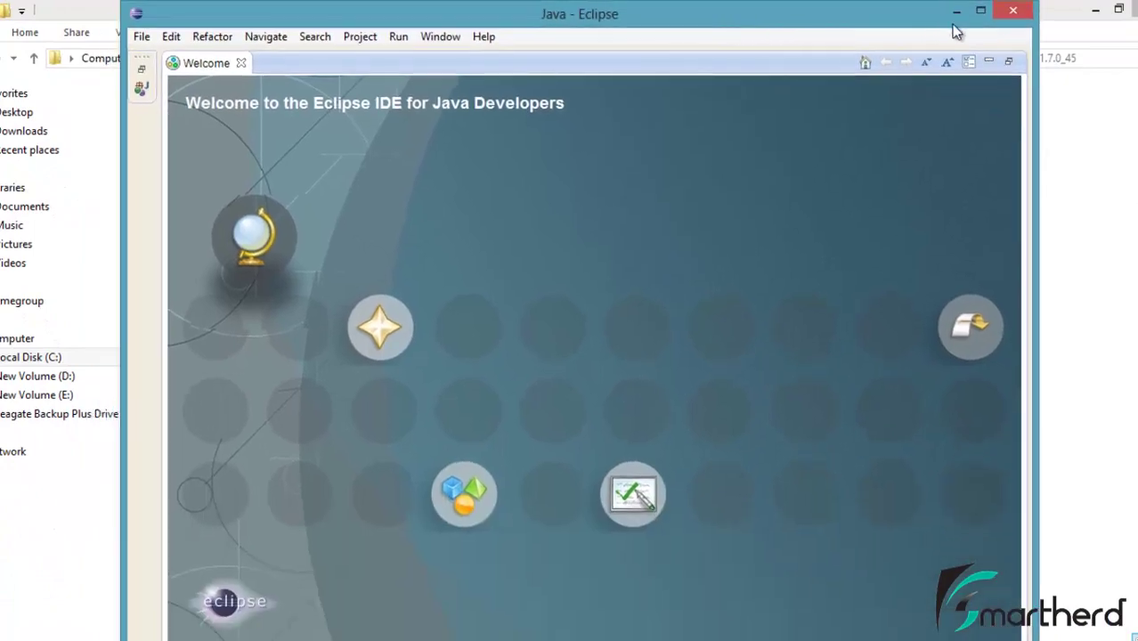
pyautogui.click(978, 13)
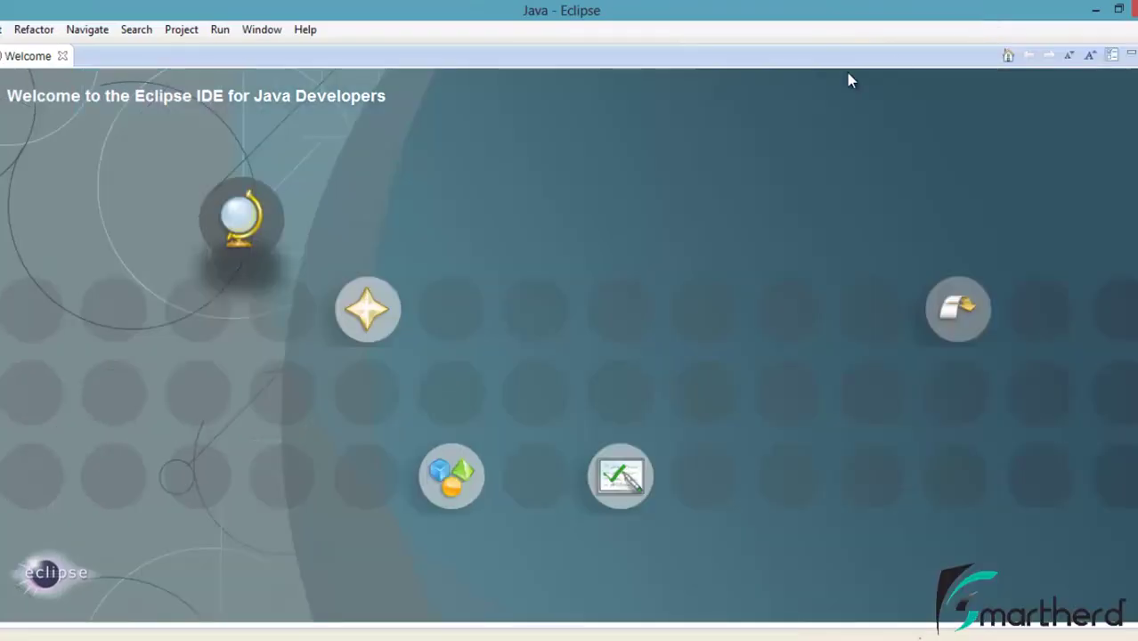
pyautogui.click(63, 56)
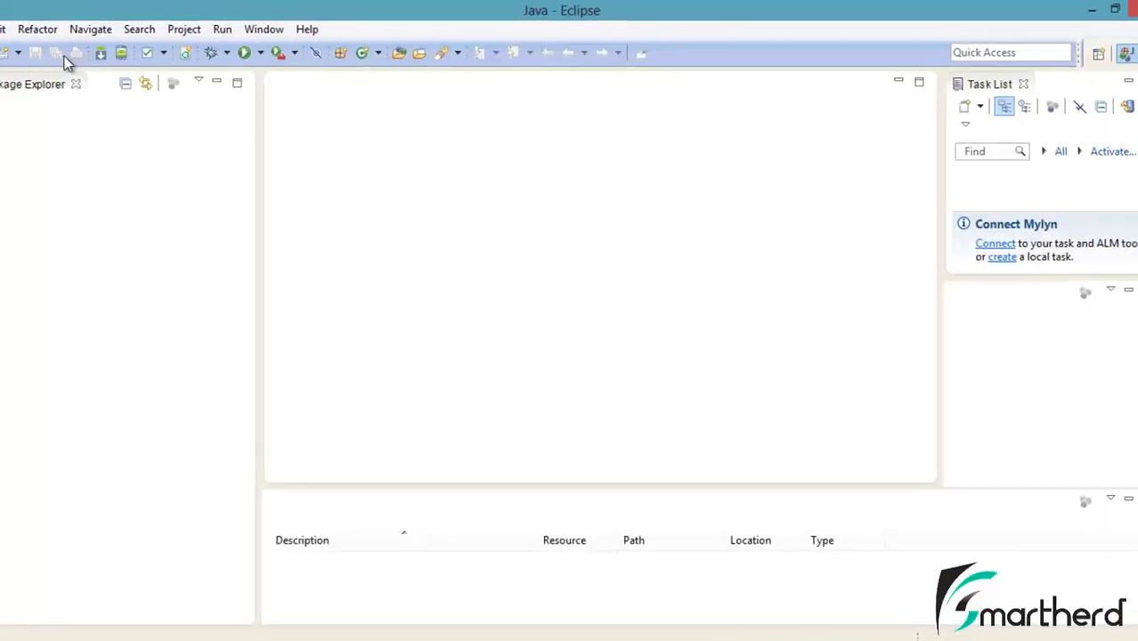
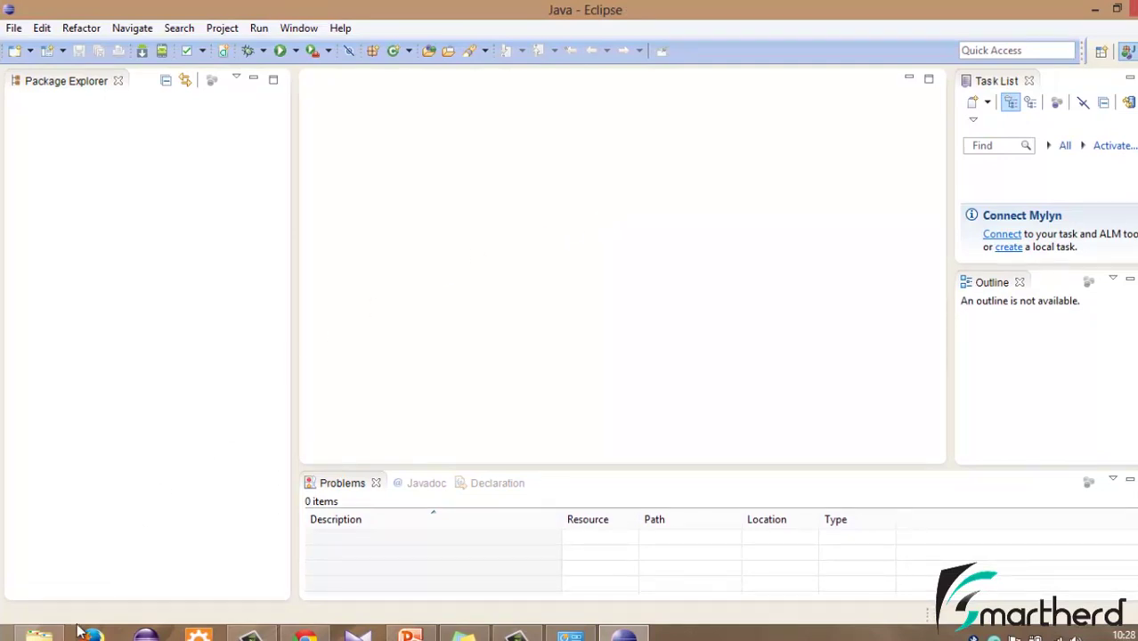
# Step: In File Explorer, open adt_bundle-windows-x86_64 in Downloads and examine its path and its eclipse and sdk subfolders
pyautogui.click(39, 635)
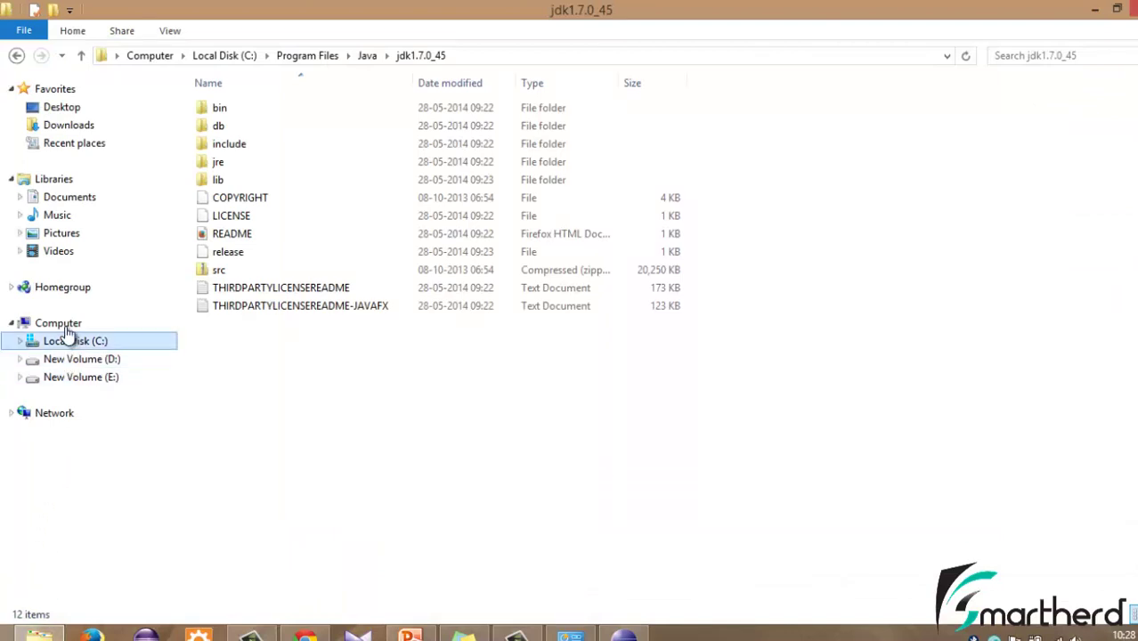
pyautogui.click(68, 134)
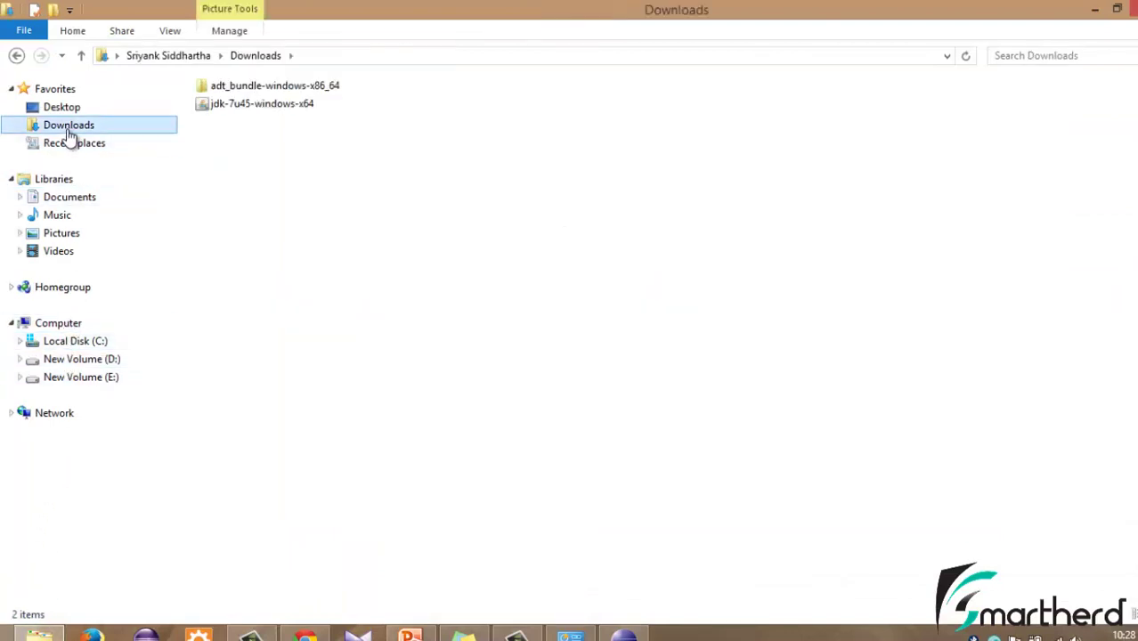
pyautogui.doubleClick(221, 89)
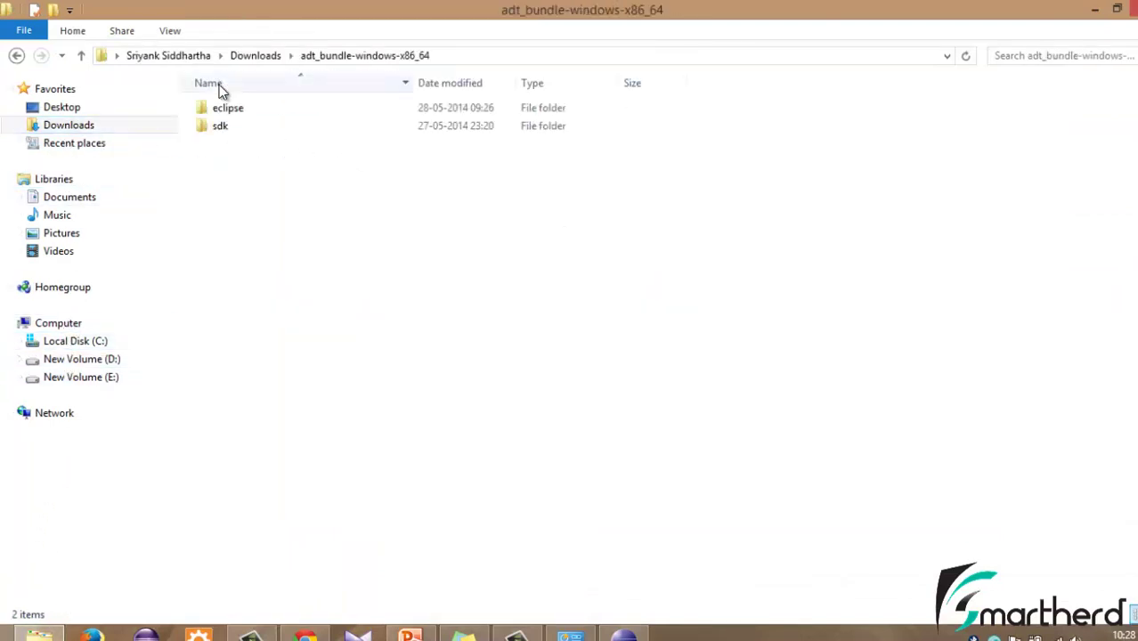
pyautogui.click(229, 125)
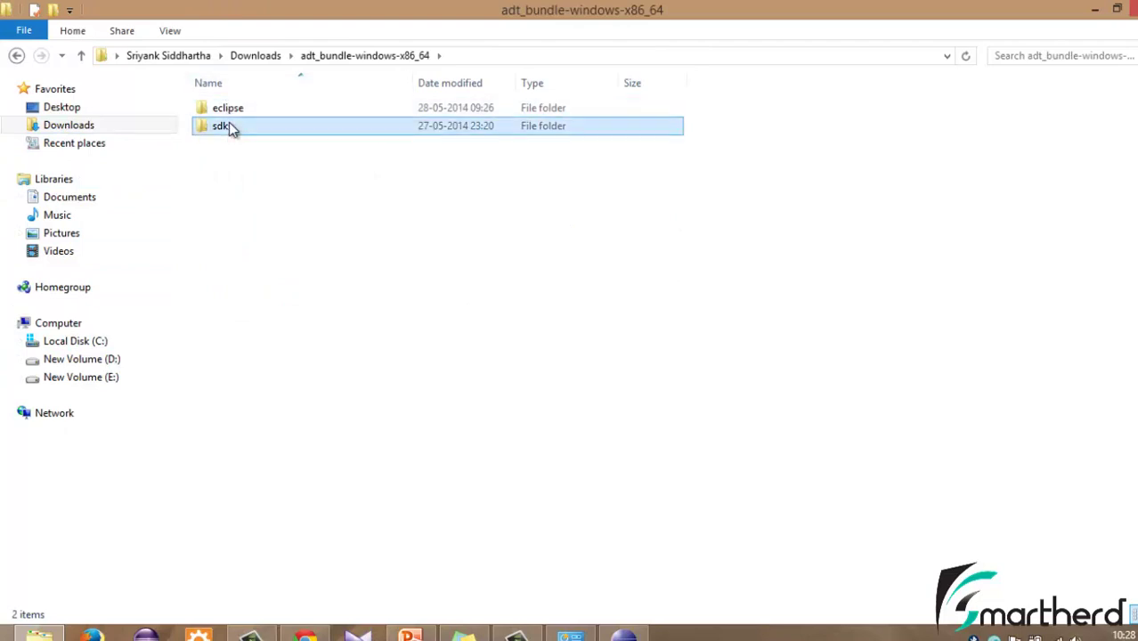
pyautogui.click(499, 56)
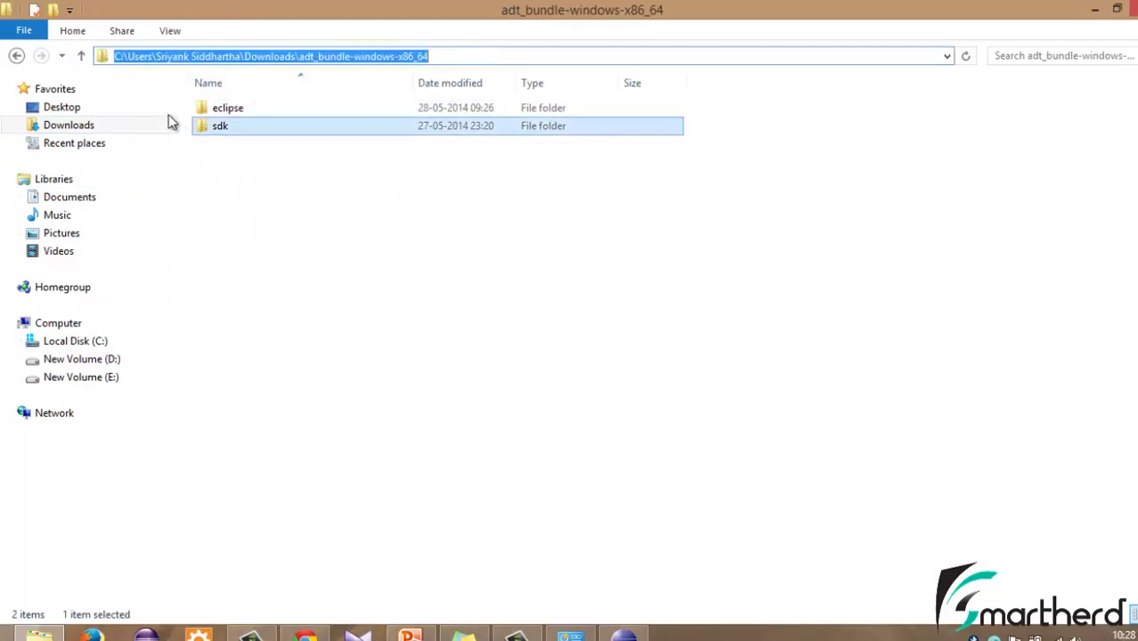
pyautogui.click(221, 110)
pyautogui.click(223, 130)
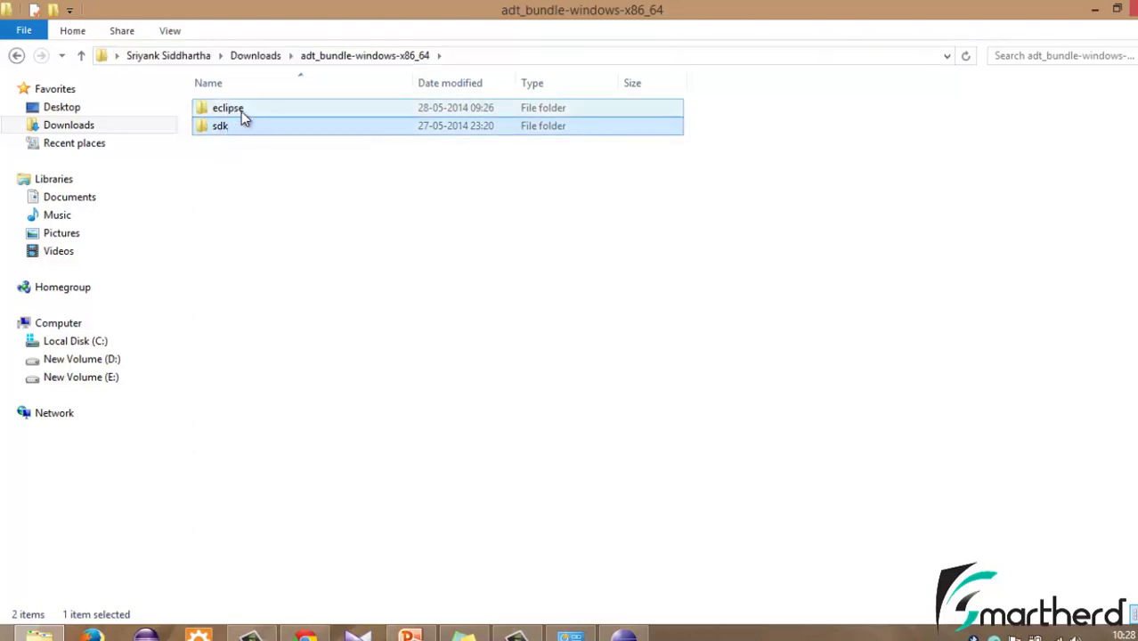
pyautogui.click(241, 111)
pyautogui.press('BackSpace')
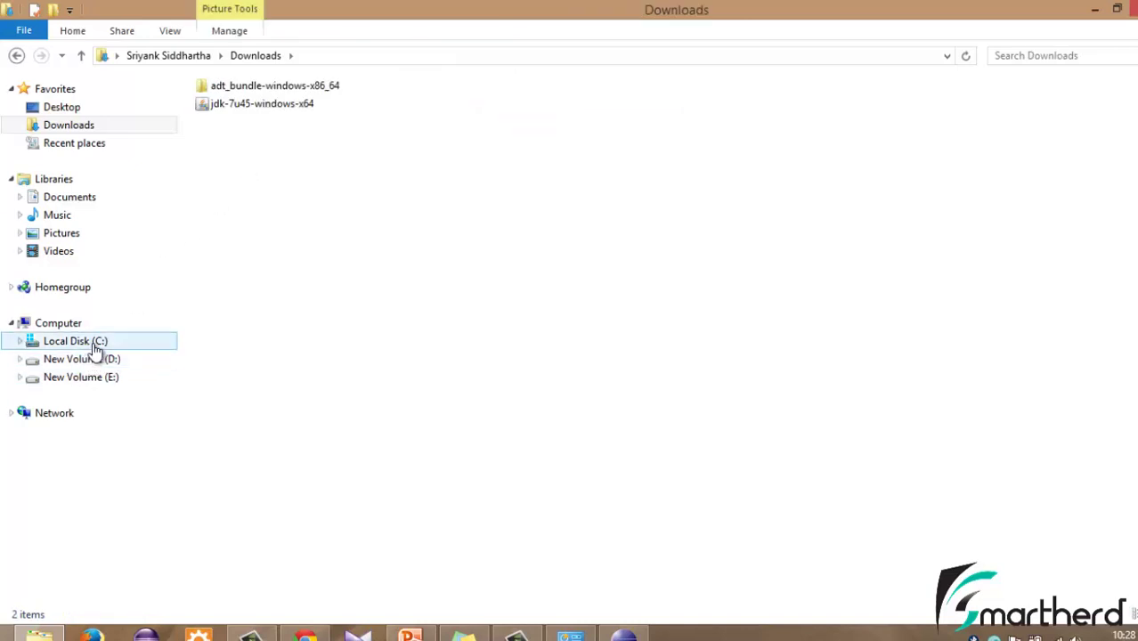
pyautogui.doubleClick(264, 88)
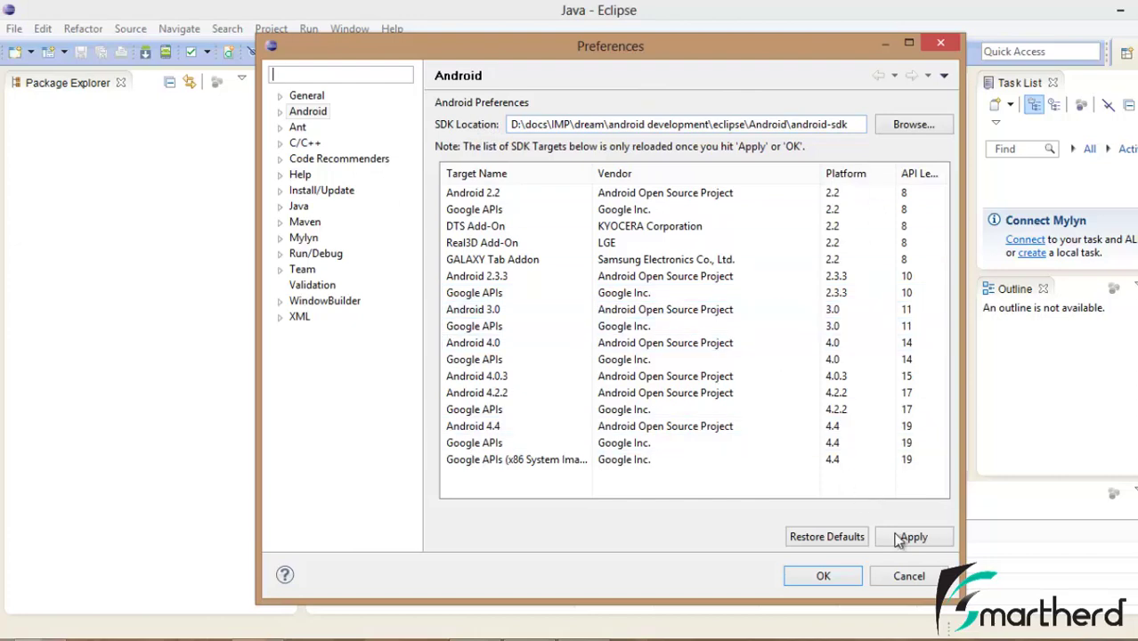
# Step: In the Android preferences, choose D:\docs\IMP\dream\android development\eclipse\Android\android-sdk as the SDK location, select the Android 4.4 target and save
pyautogui.click(909, 576)
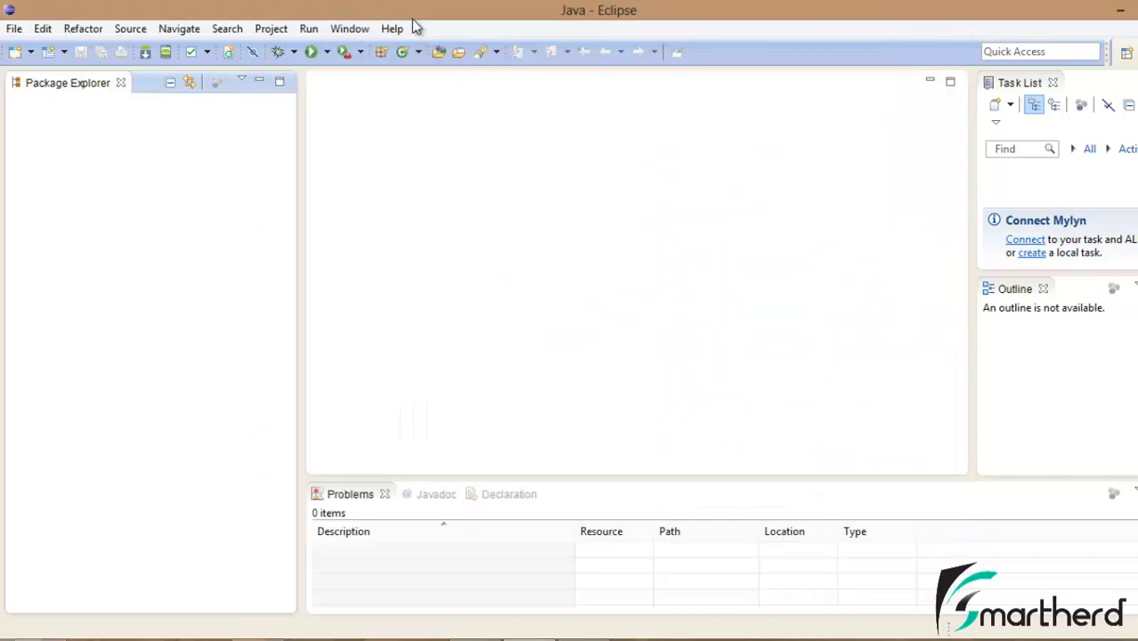
pyautogui.click(348, 29)
pyautogui.click(357, 343)
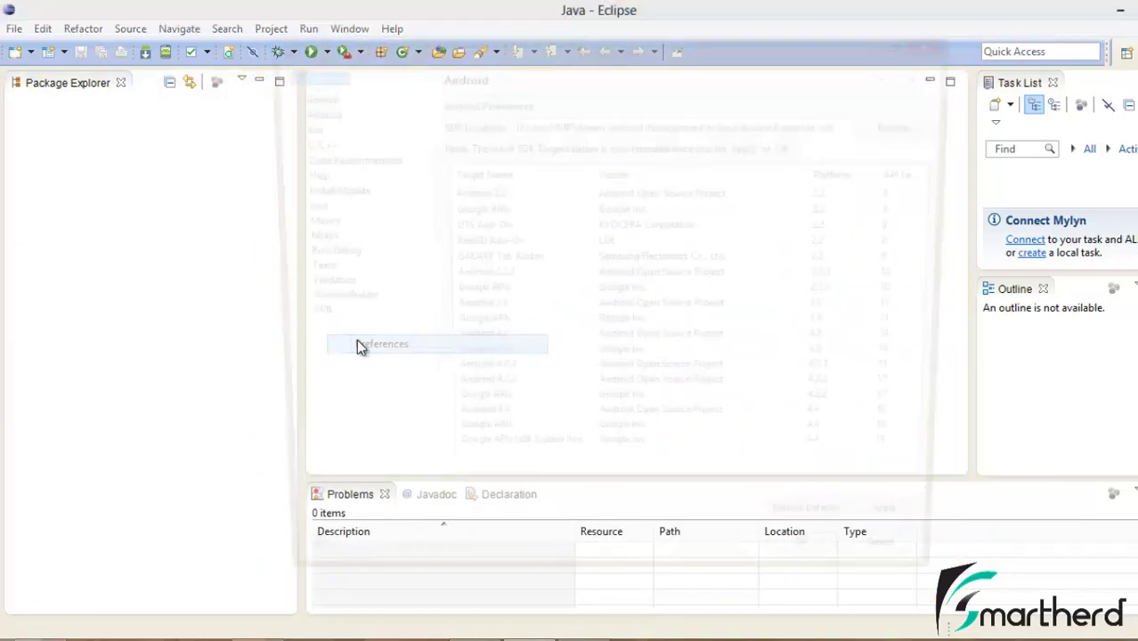
pyautogui.click(309, 113)
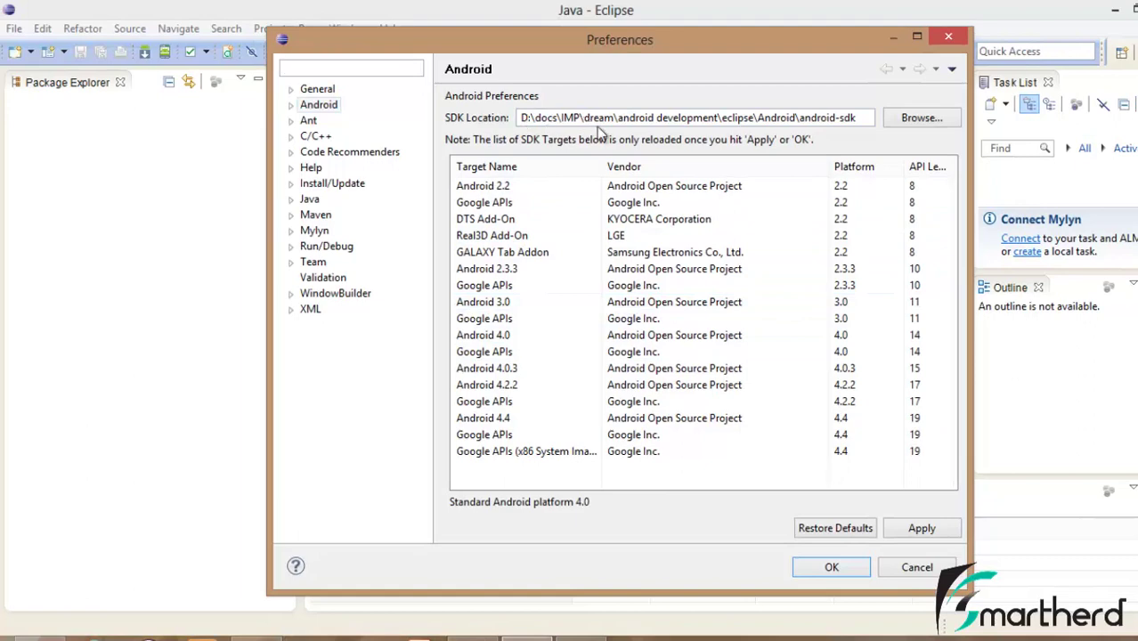
pyautogui.click(915, 122)
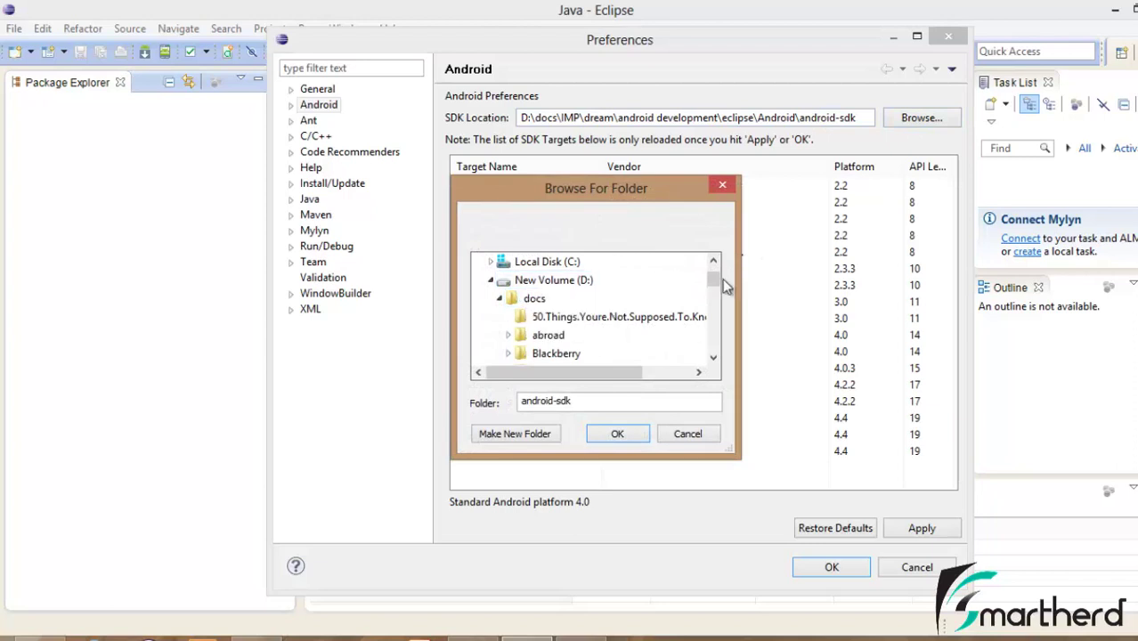
pyautogui.moveTo(714, 283)
pyautogui.mouseDown()
pyautogui.moveTo(713, 313)
pyautogui.moveTo(712, 296)
pyautogui.mouseUp()
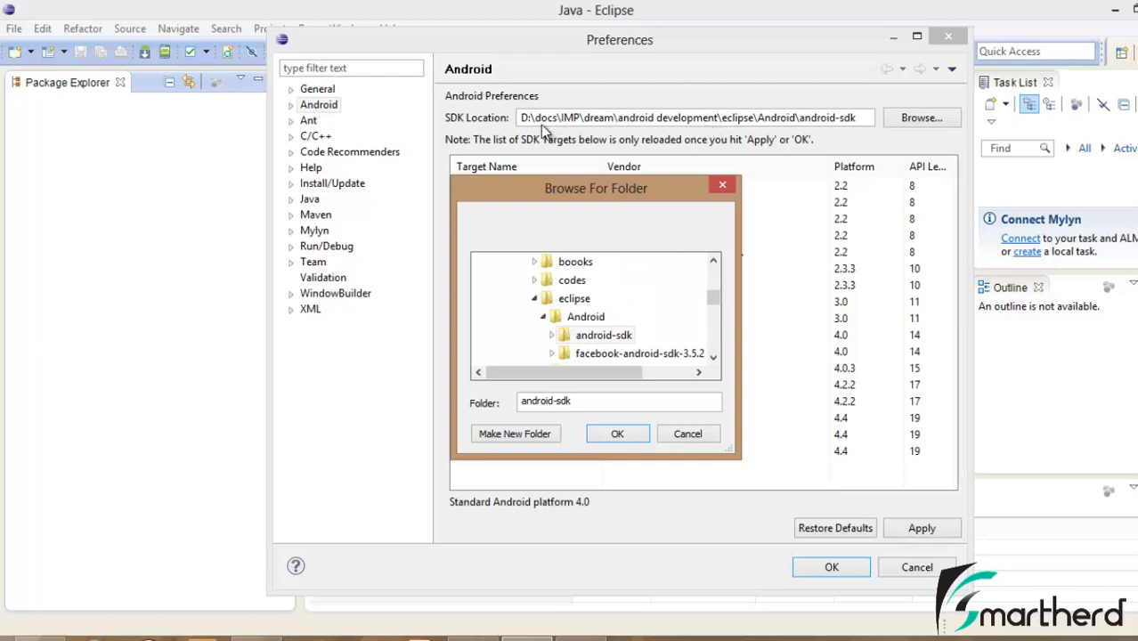
pyautogui.click(618, 434)
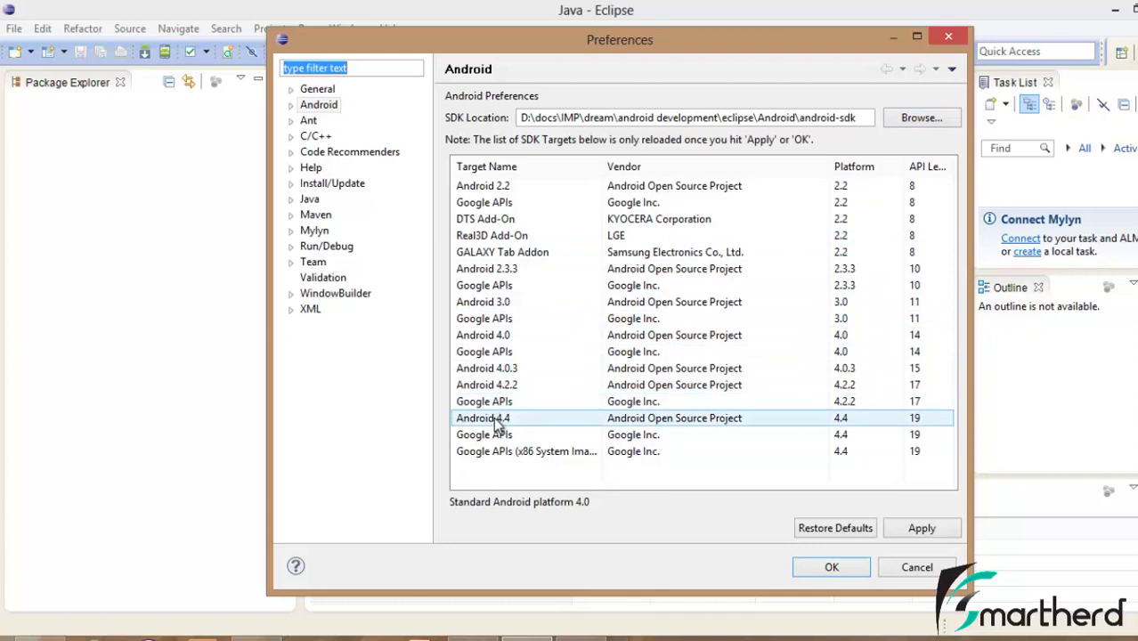
pyautogui.click(521, 424)
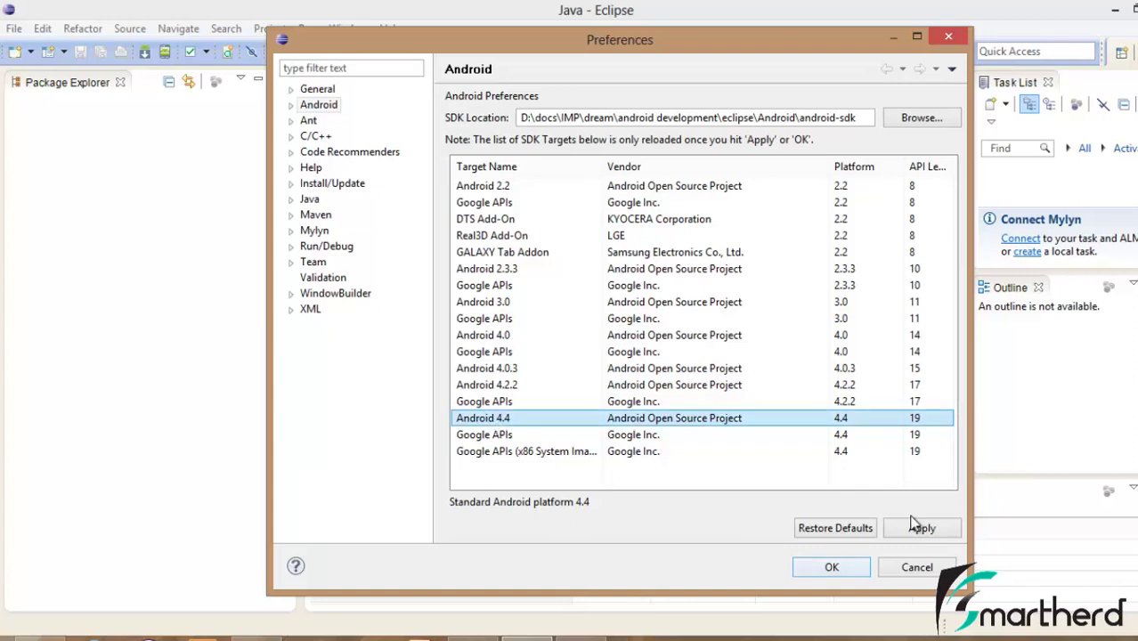
pyautogui.click(852, 564)
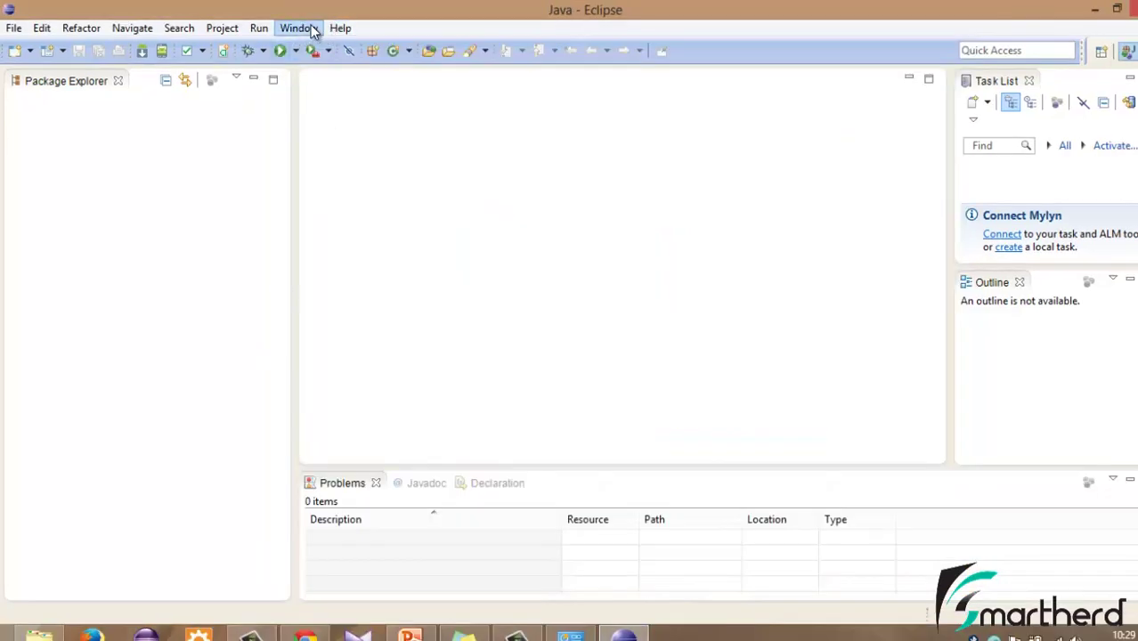
# Step: Open the Android SDK Manager and select all packages under Android 4.4 (API 19)
pyautogui.click(314, 28)
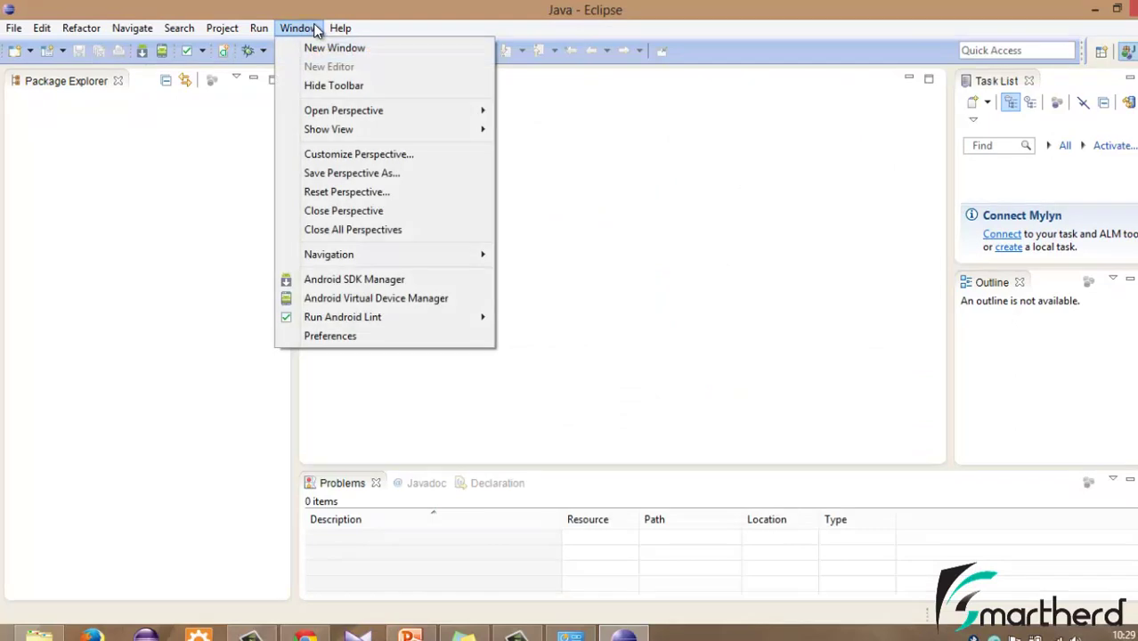
pyautogui.click(313, 280)
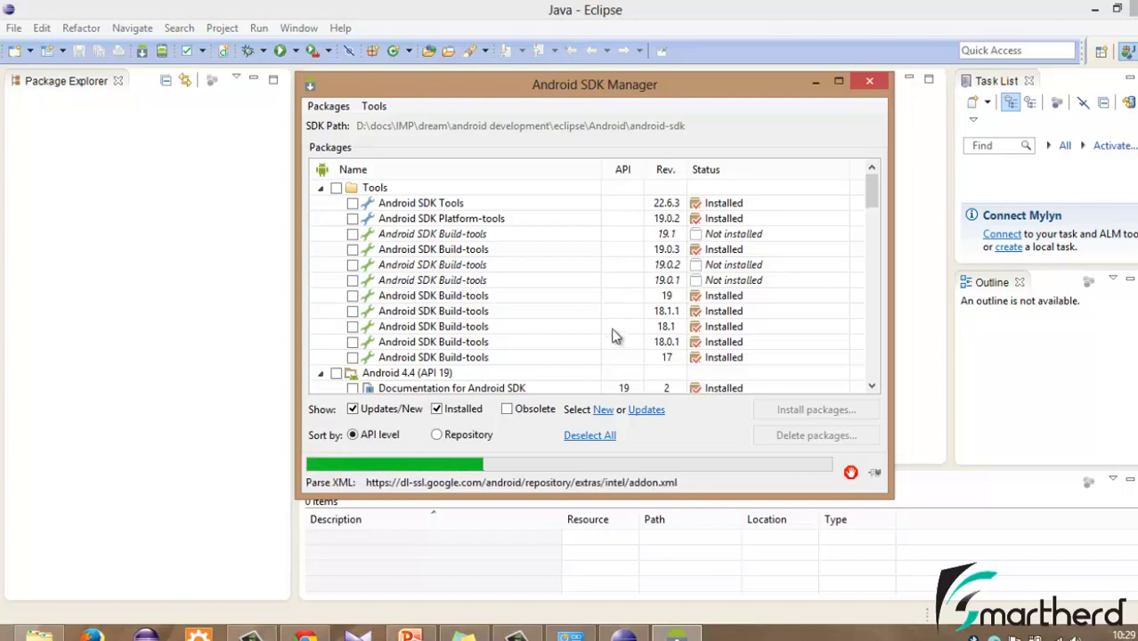
pyautogui.moveTo(872, 192)
pyautogui.mouseDown()
pyautogui.moveTo(875, 374)
pyautogui.moveTo(882, 184)
pyautogui.moveTo(874, 198)
pyautogui.moveTo(872, 171)
pyautogui.mouseUp()
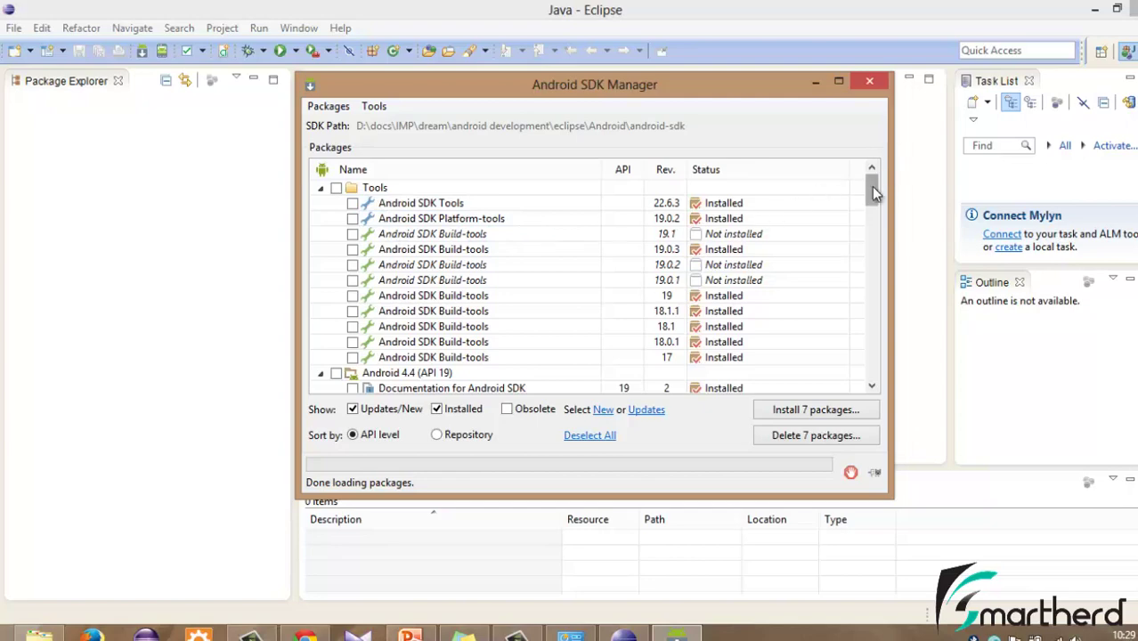
pyautogui.moveTo(871, 190); pyautogui.dragTo(871, 205)
pyautogui.click(336, 236)
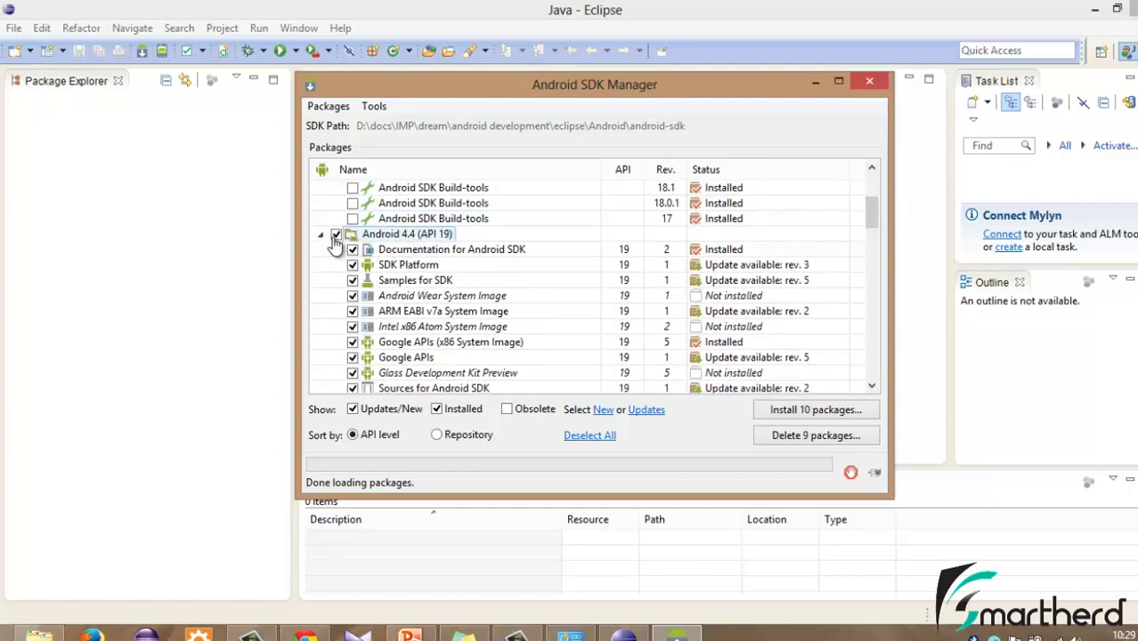
# Step: Select all packages under Android 3.0 (API 11) and Android 2.2 (API 8) in the SDK Manager
pyautogui.moveTo(871, 218); pyautogui.dragTo(874, 301)
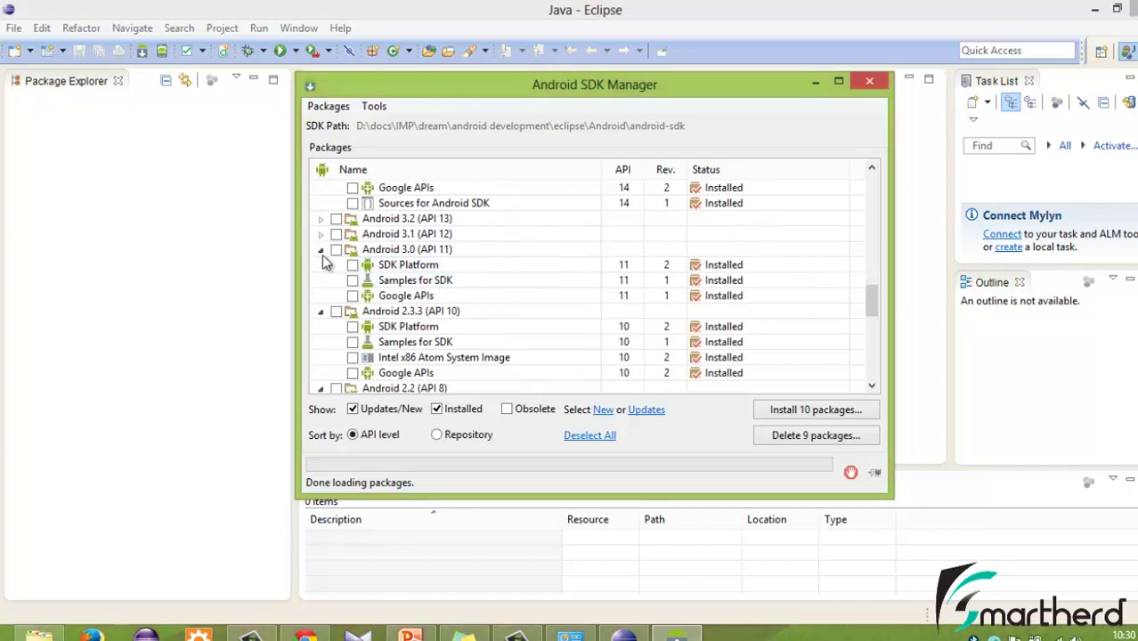
pyautogui.click(336, 249)
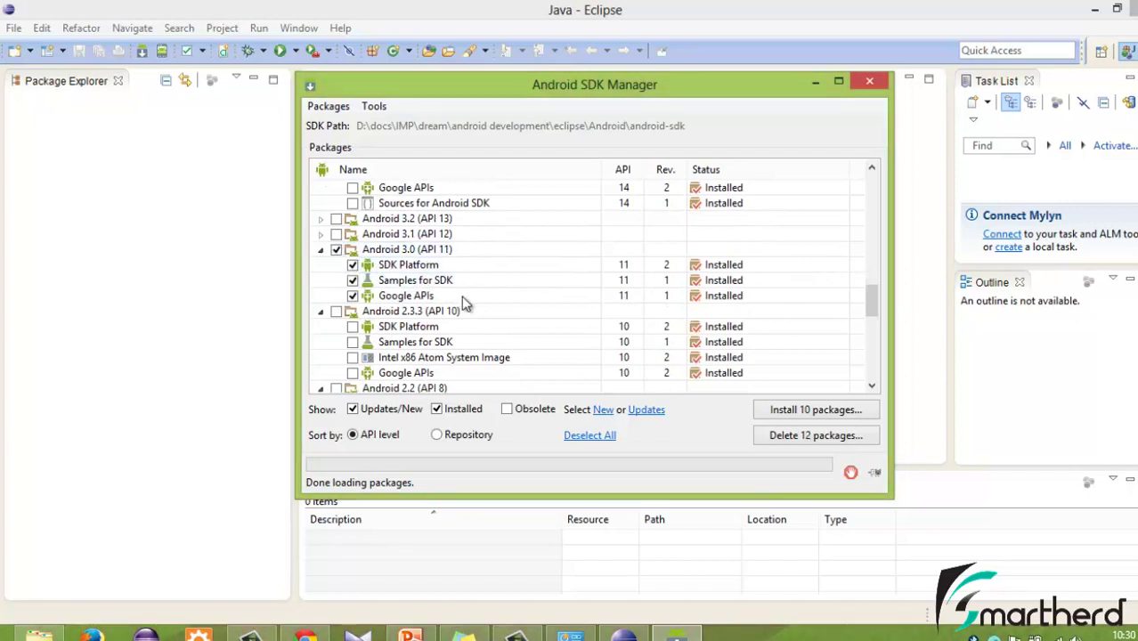
pyautogui.scroll(-3, 463, 294)
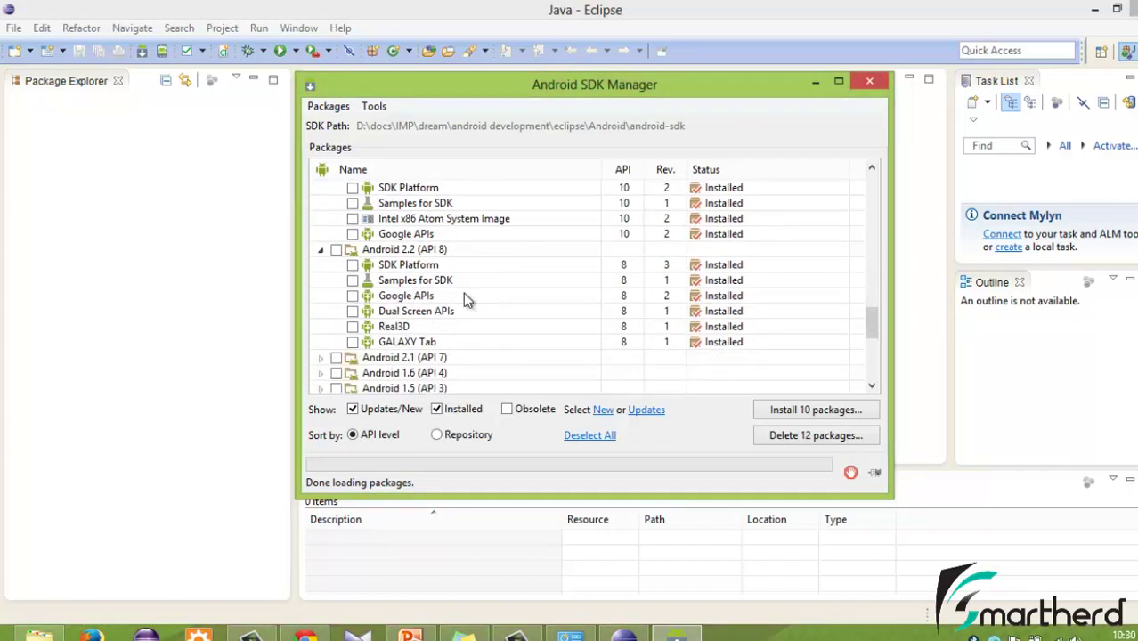
pyautogui.click(336, 251)
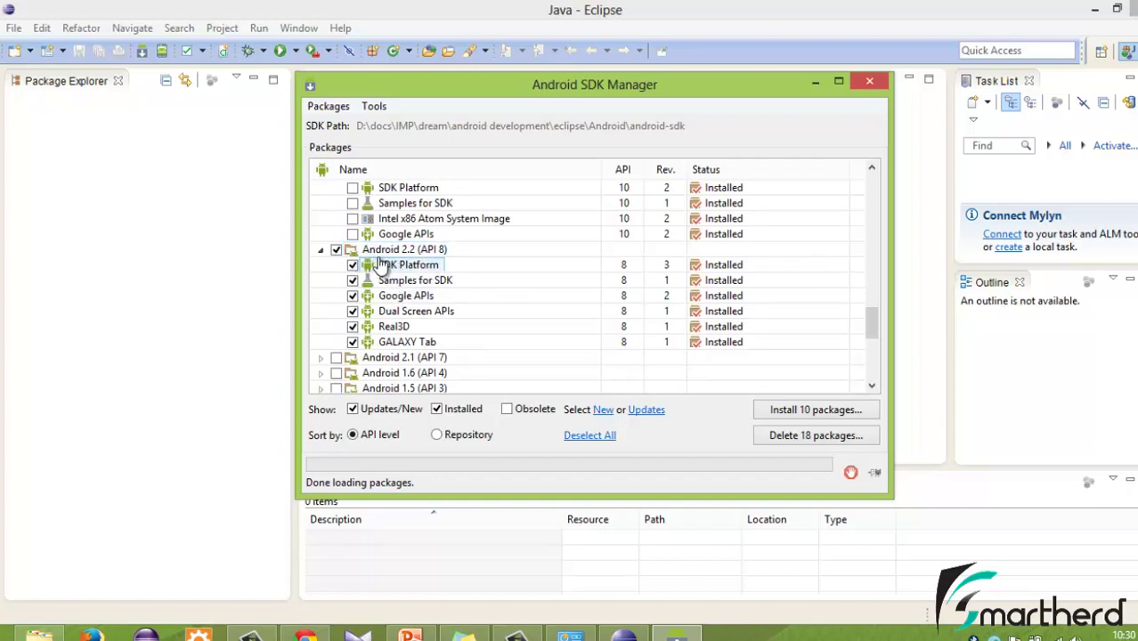
# Step: Select all packages in the Extras group of the SDK Manager
pyautogui.moveTo(875, 313); pyautogui.dragTo(873, 338)
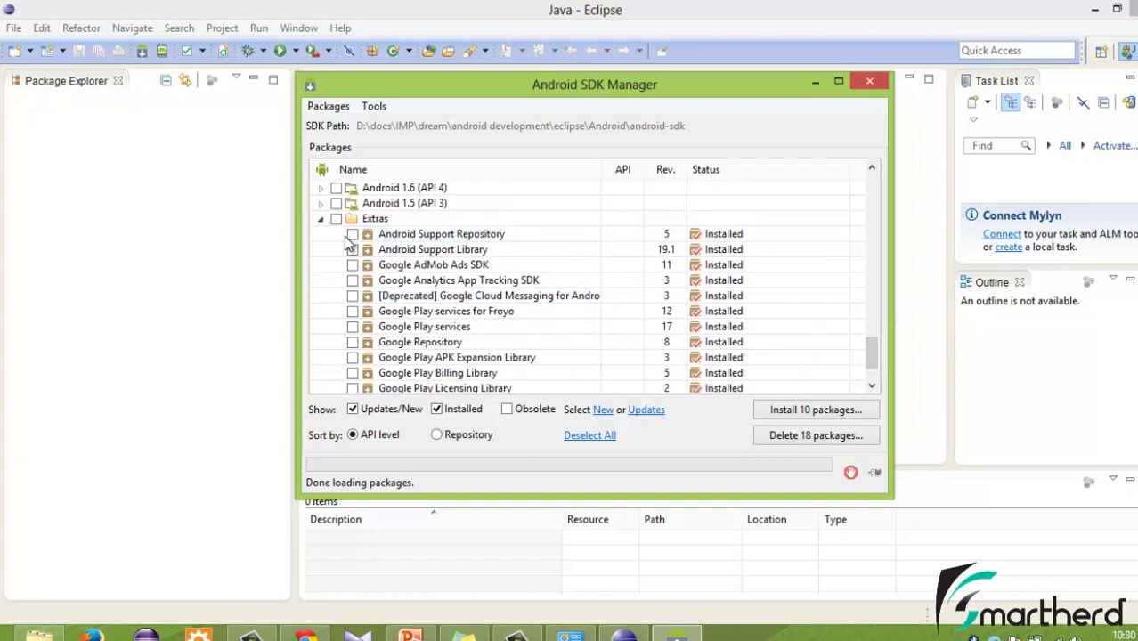
pyautogui.click(336, 219)
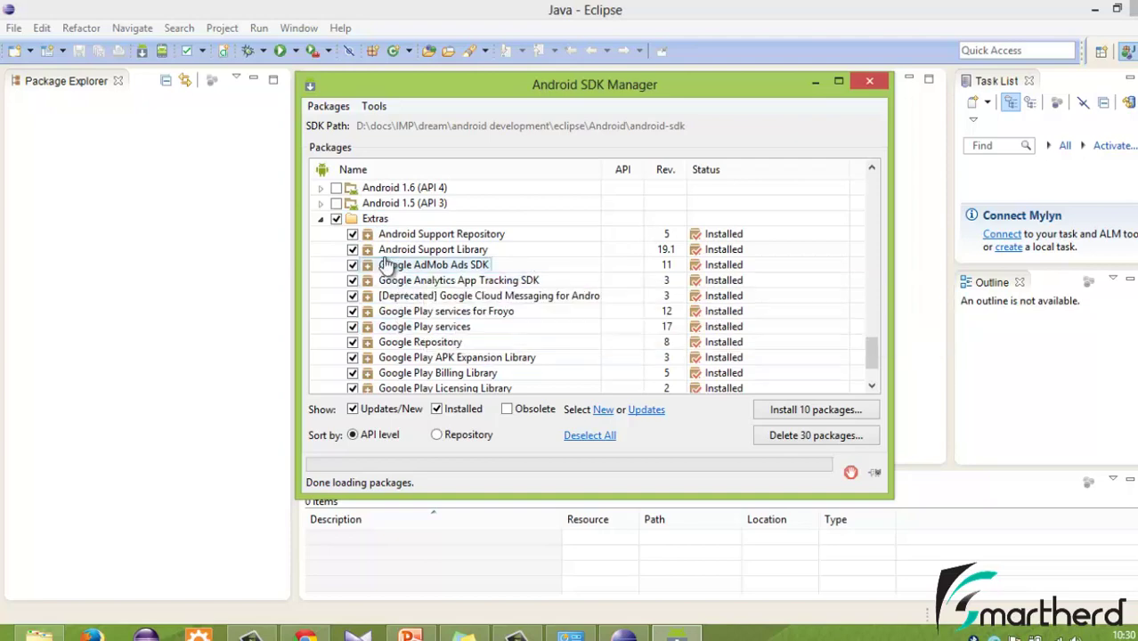
pyautogui.moveTo(871, 358); pyautogui.dragTo(871, 367)
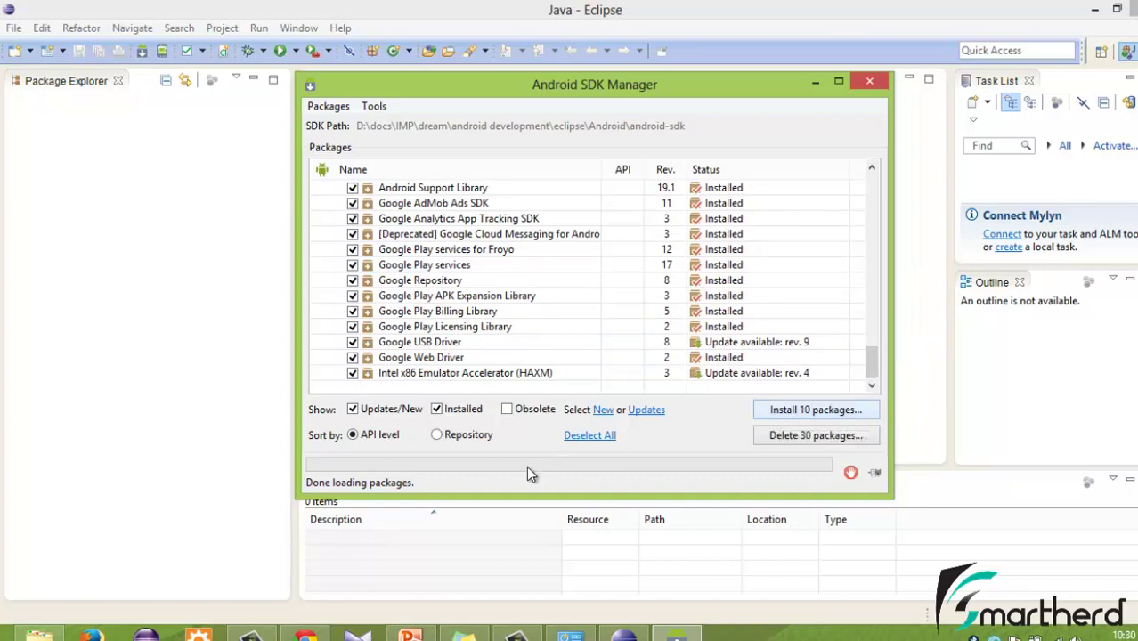
# Step: Review the package list from Android 4.0.3 to Android 2.2 and close the SDK Manager without installing anything
pyautogui.moveTo(877, 356); pyautogui.dragTo(877, 265)
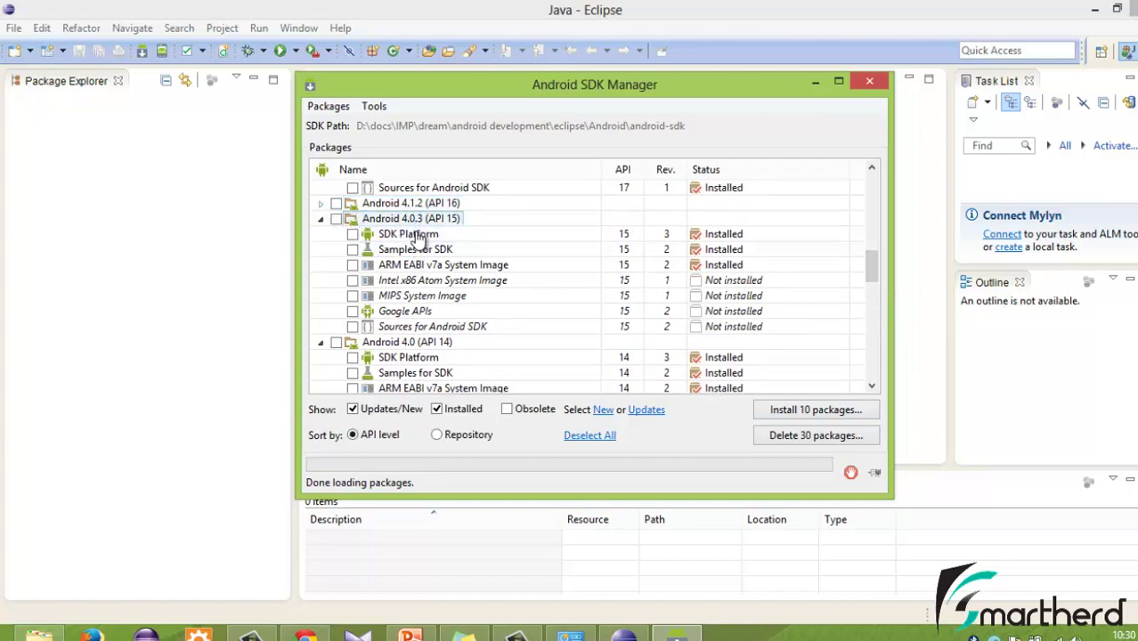
pyautogui.scroll(-5, 434, 271)
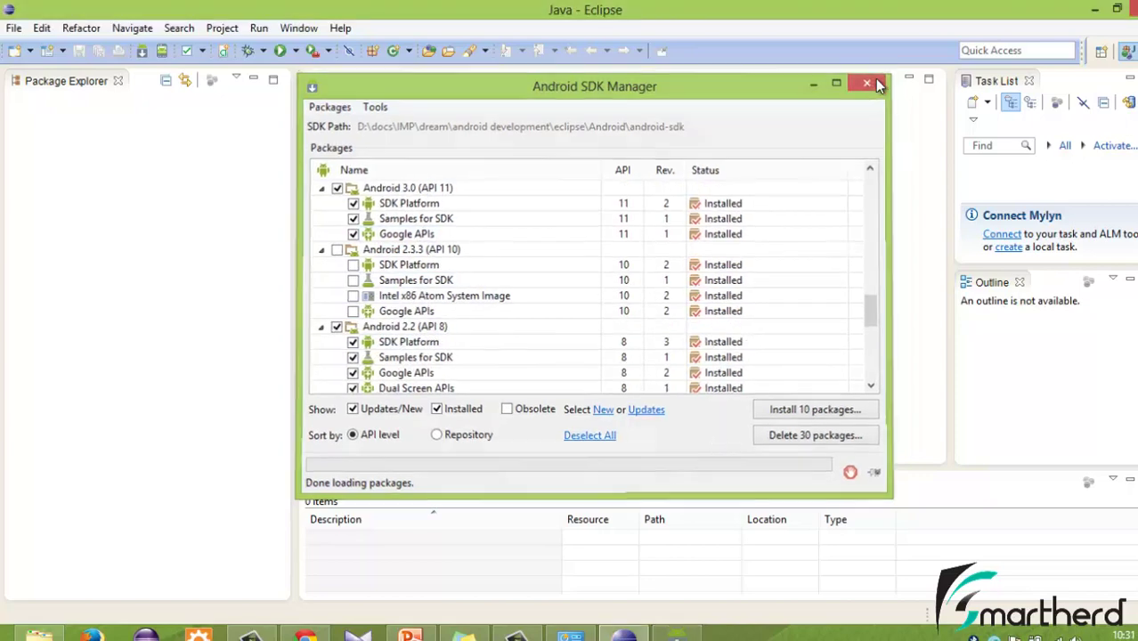
pyautogui.click(870, 81)
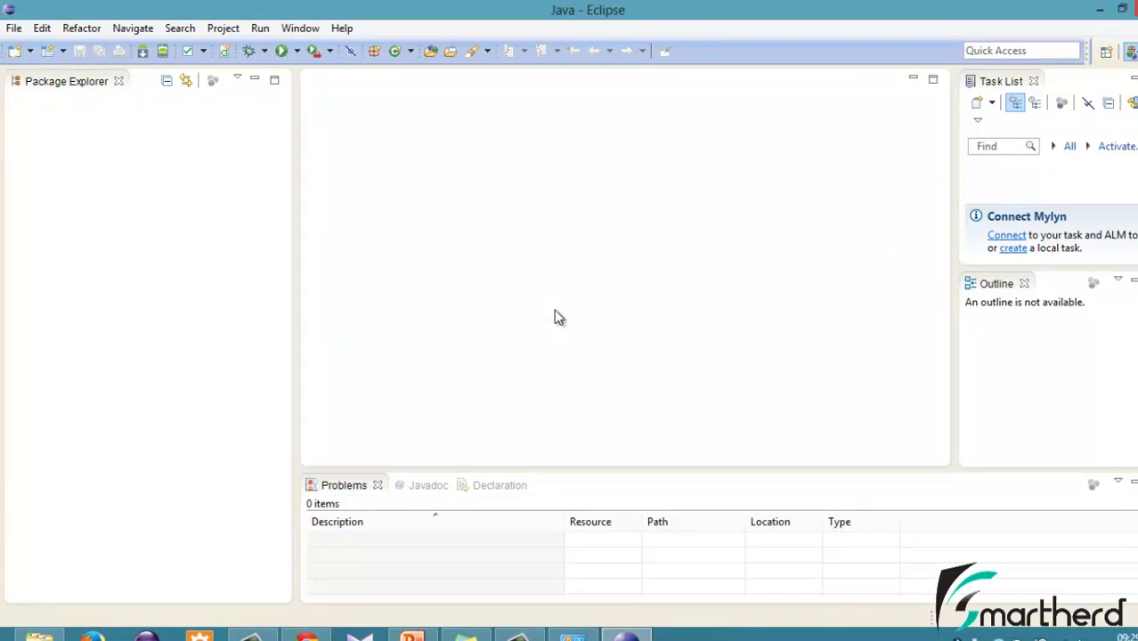